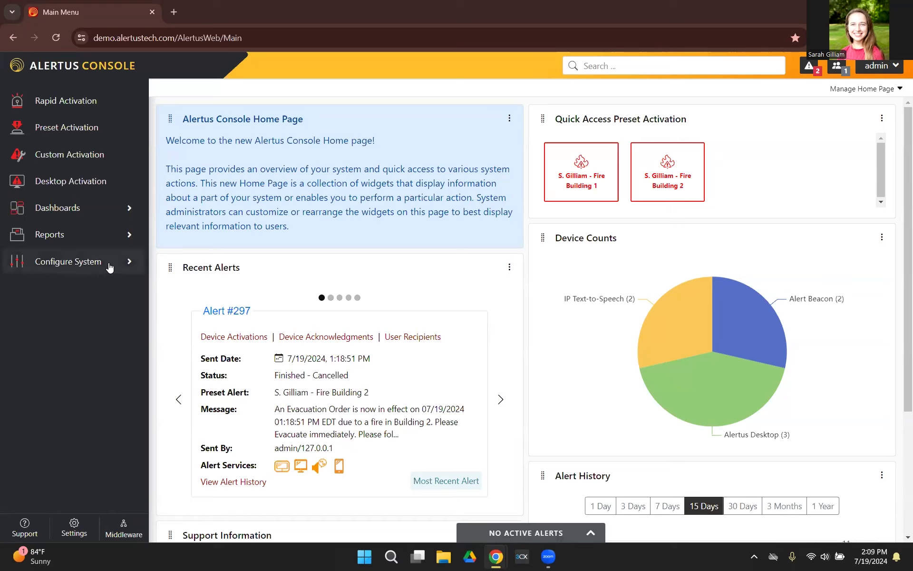
Open the Groups configuration page from the system configuration options
{"action": "left_click", "coordinate": [110, 268]}
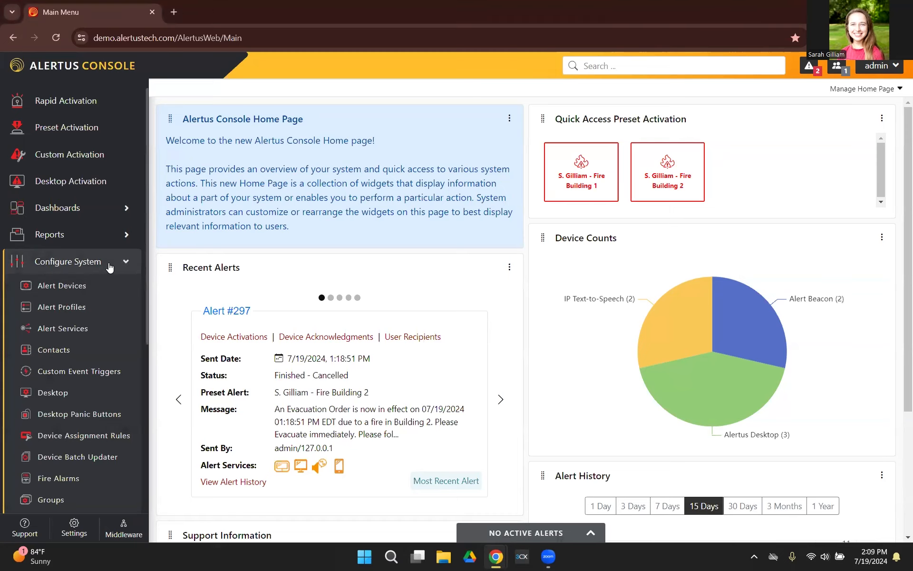
{"action": "scroll", "coordinate": [86, 266], "scroll_direction": "down", "scroll_amount": 2}
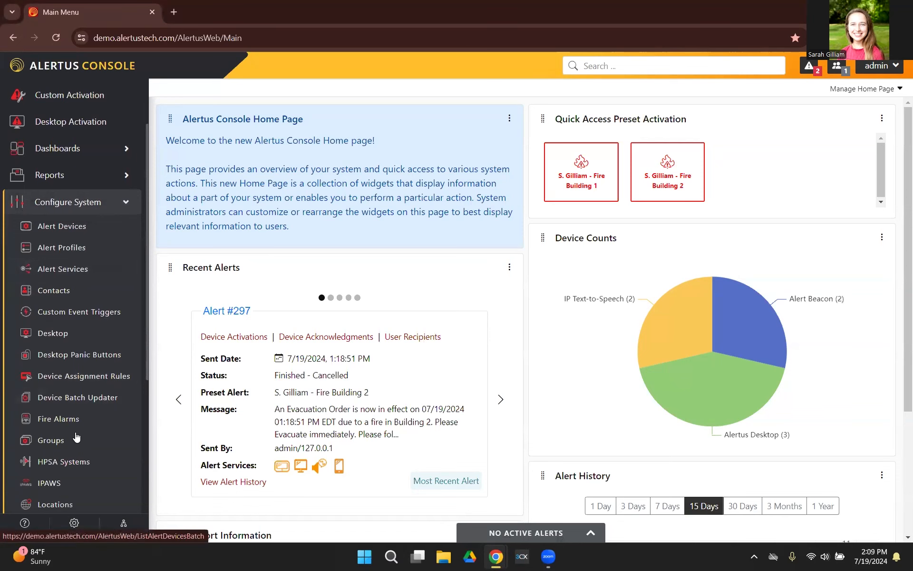
{"action": "left_click", "coordinate": [58, 444]}
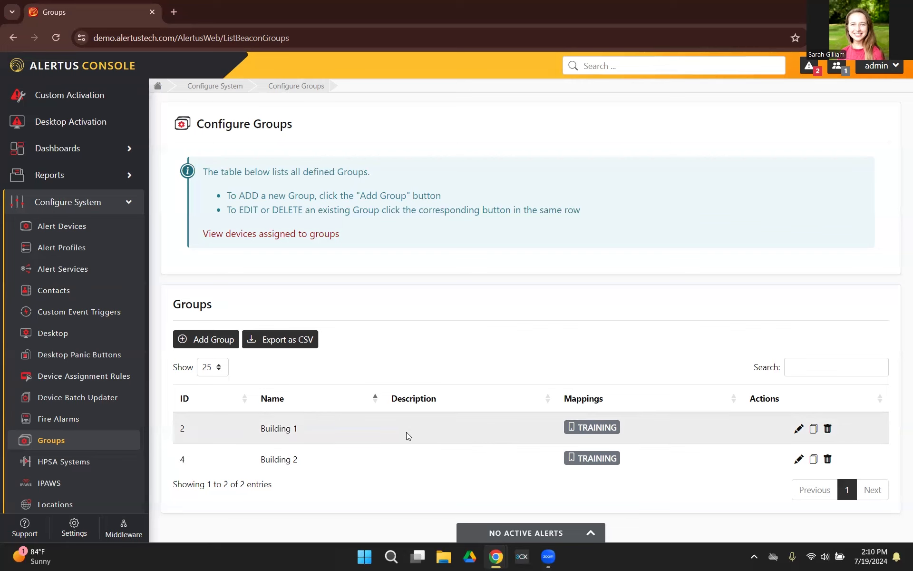
Review the Building 1 group's devices, contacts, LDAP mapping and mobile configuration, and leave without saving
{"action": "left_click", "coordinate": [798, 429]}
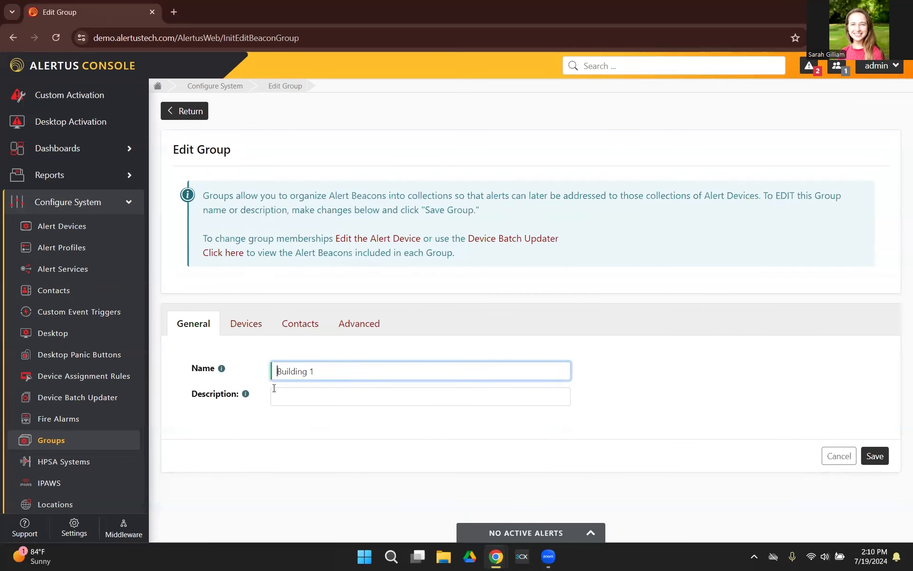
{"action": "left_click", "coordinate": [246, 324]}
{"action": "scroll", "coordinate": [428, 357], "scroll_direction": "down", "scroll_amount": 2}
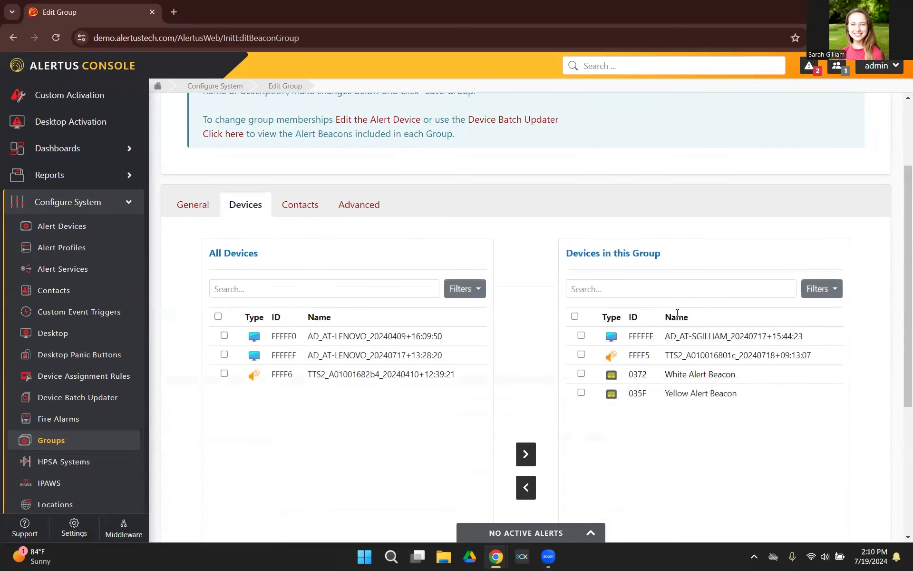
{"action": "left_click", "coordinate": [300, 209]}
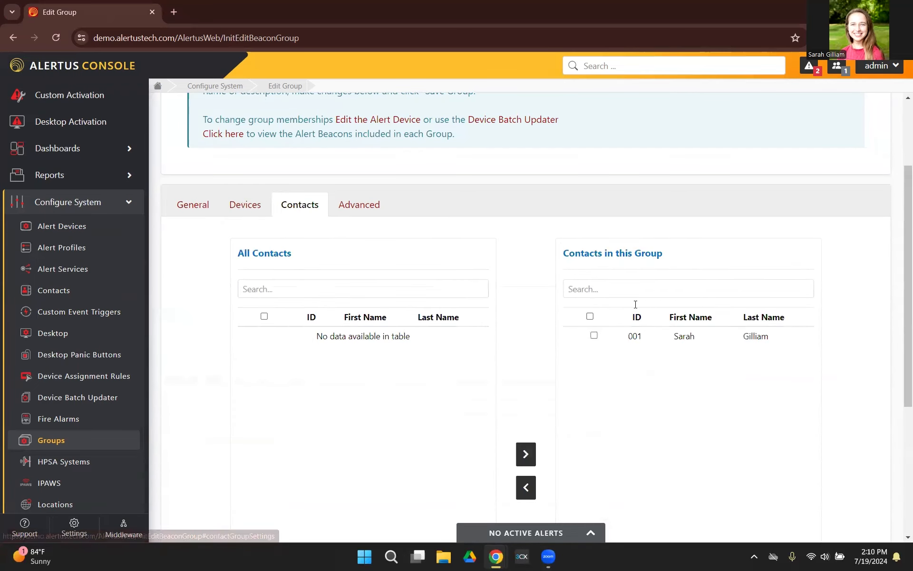
{"action": "left_click", "coordinate": [365, 206]}
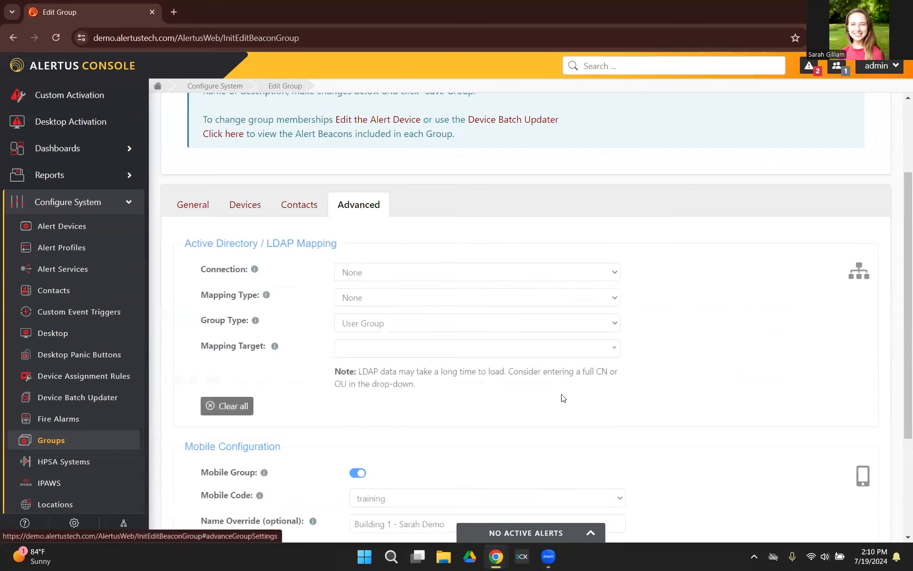
{"action": "scroll", "coordinate": [428, 381], "scroll_direction": "down", "scroll_amount": 1}
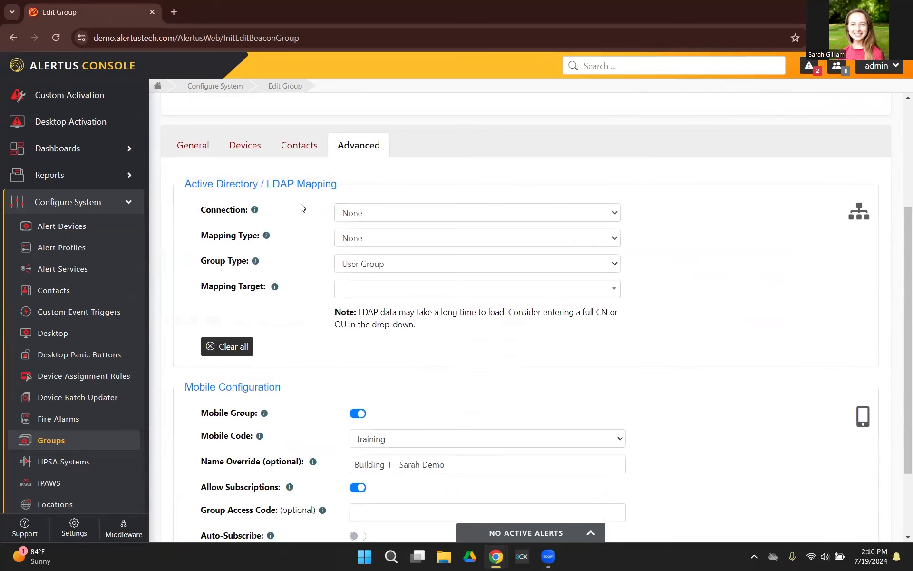
{"action": "scroll", "coordinate": [304, 357], "scroll_direction": "down", "scroll_amount": 1}
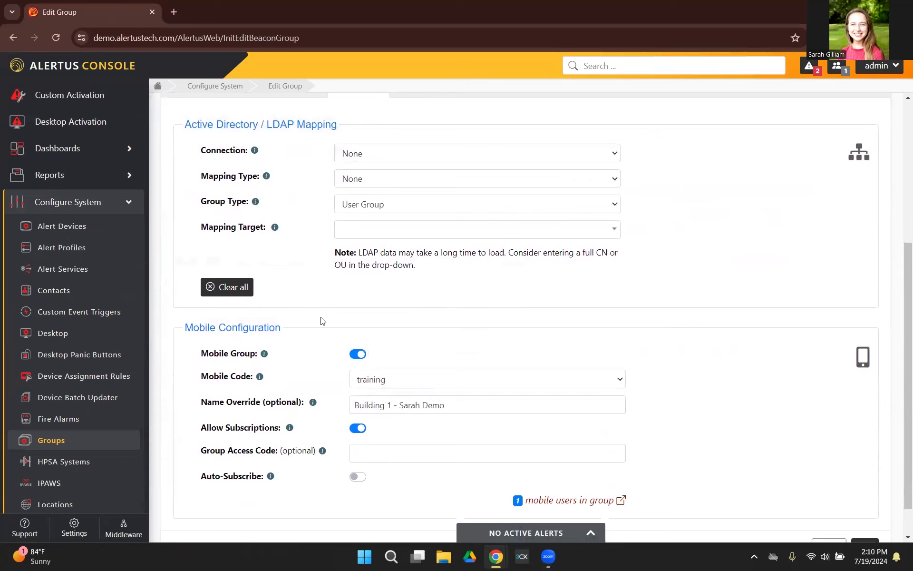
{"action": "scroll", "coordinate": [322, 347], "scroll_direction": "down", "scroll_amount": 1}
{"action": "left_click", "coordinate": [818, 514]}
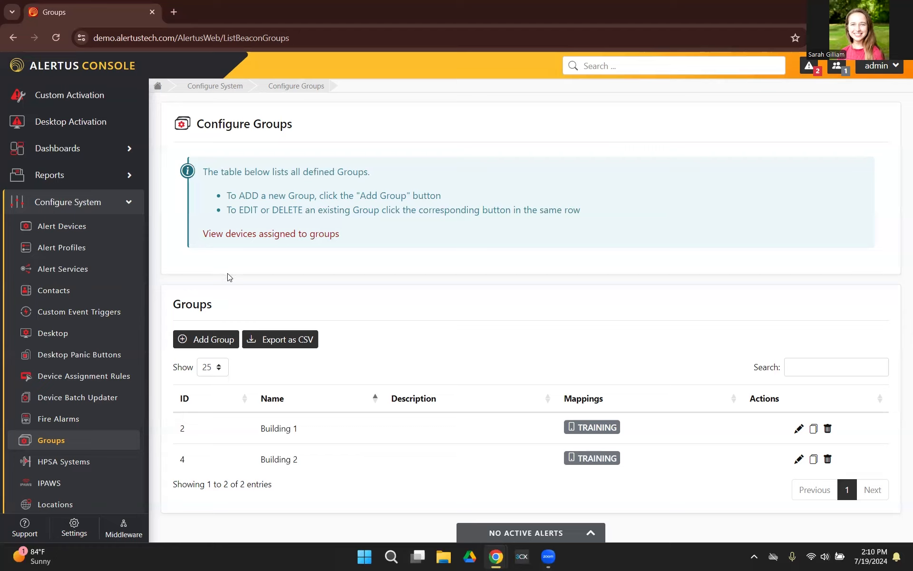
Start a new group, naming it with the owner's first name plus "Test Group" and describing it as including the owner's devices
{"action": "left_click", "coordinate": [208, 341]}
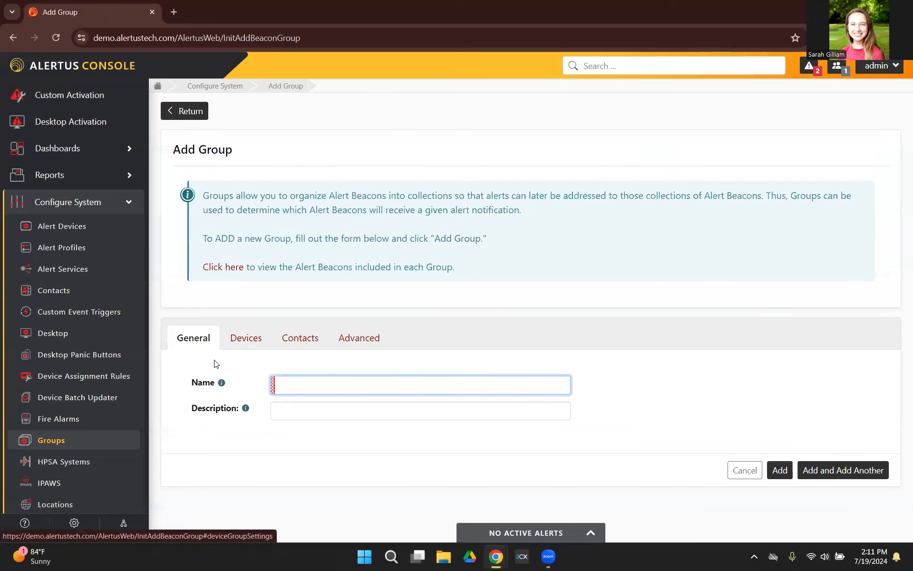
{"action": "left_click", "coordinate": [318, 385]}
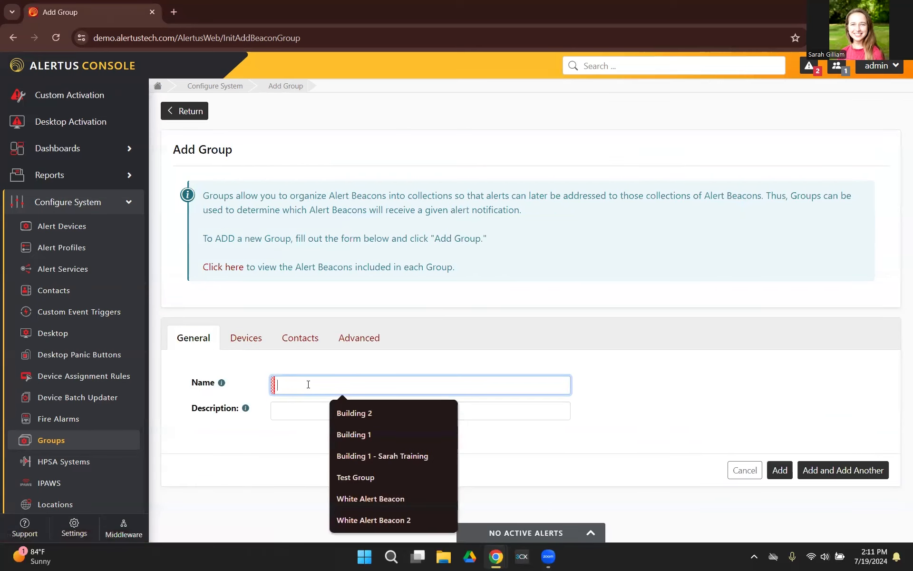
{"action": "type", "text": "Sarah's "}
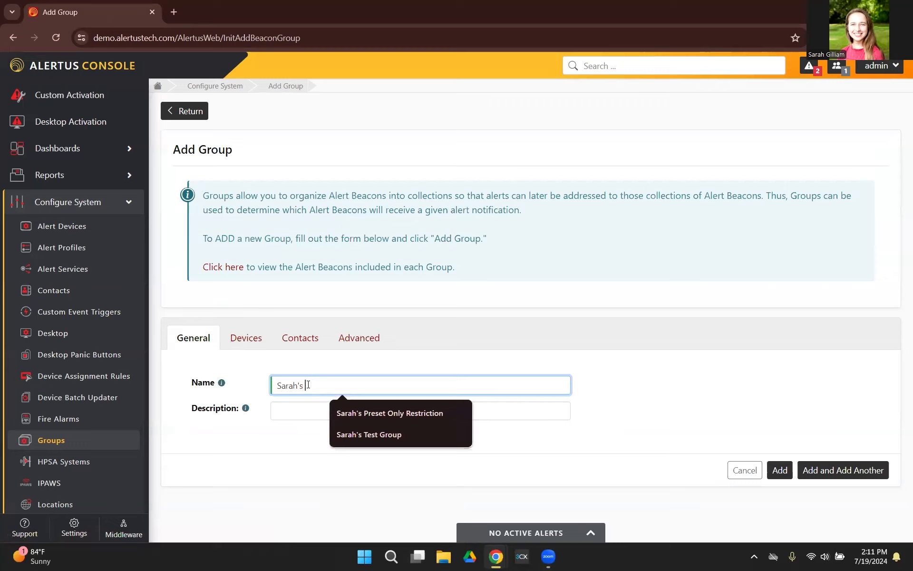
{"action": "type", "text": "Test Group"}
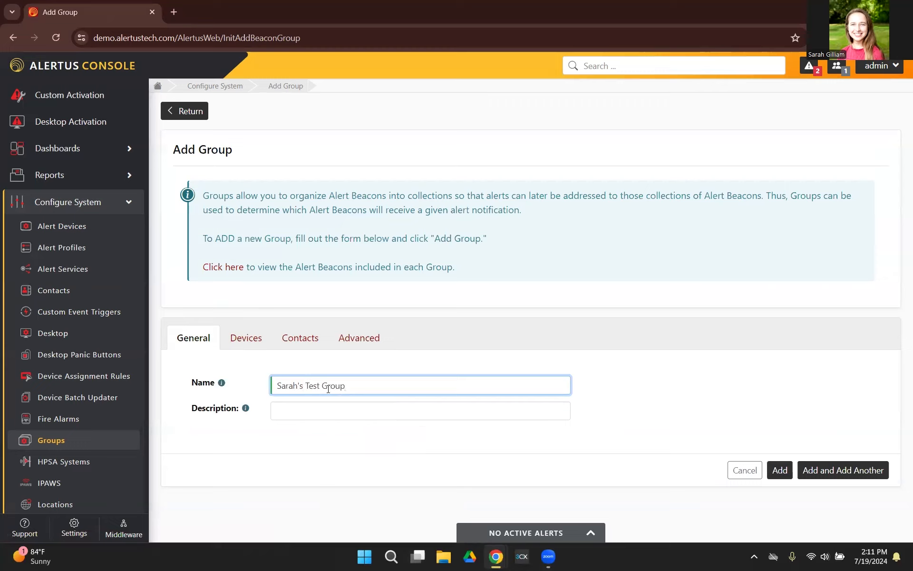
{"action": "left_click", "coordinate": [332, 409]}
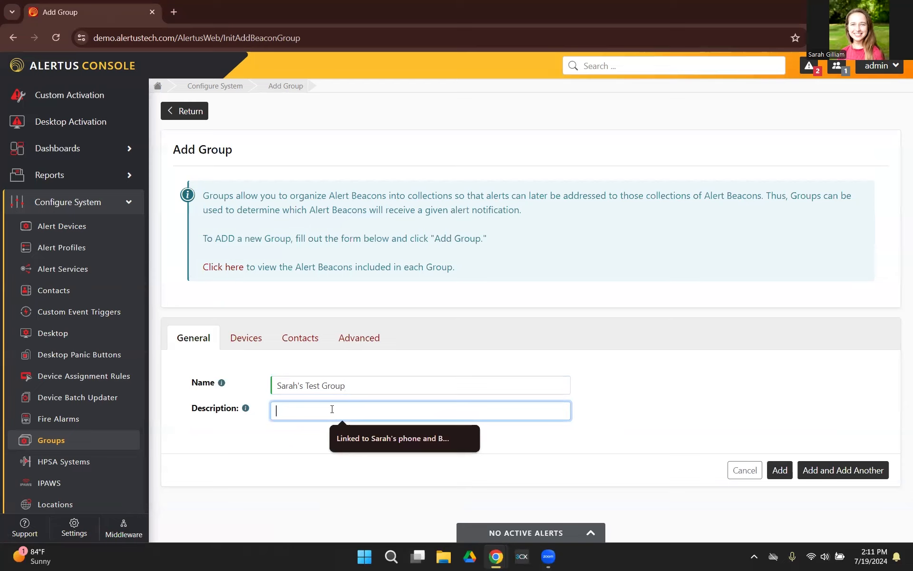
{"action": "type", "text": "Includes Sarah's Devices"}
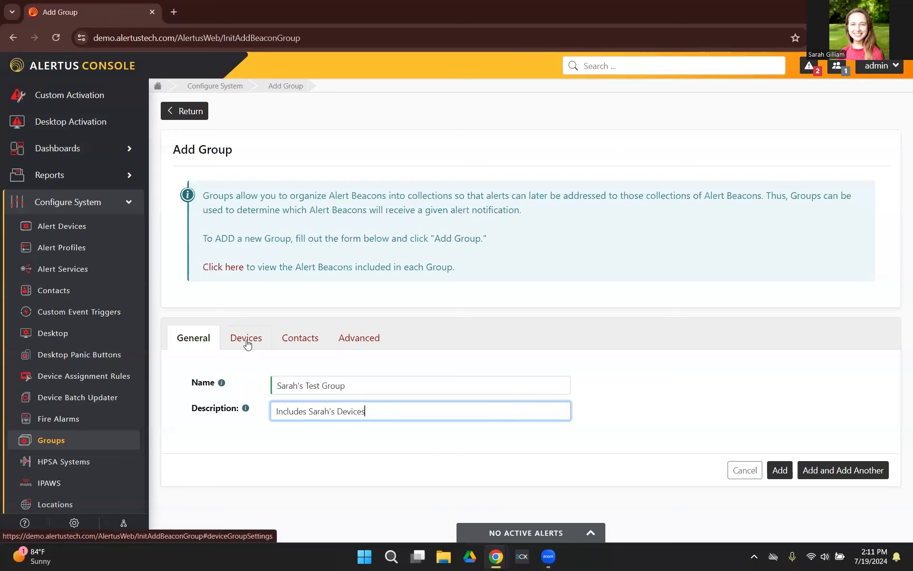
Add devices FFFFEE, FFFF5, FFFF6, White Alert Beacon and Yellow Alert Beacon to the new group
{"action": "left_click", "coordinate": [246, 343]}
{"action": "scroll", "coordinate": [245, 347], "scroll_direction": "down", "scroll_amount": 3}
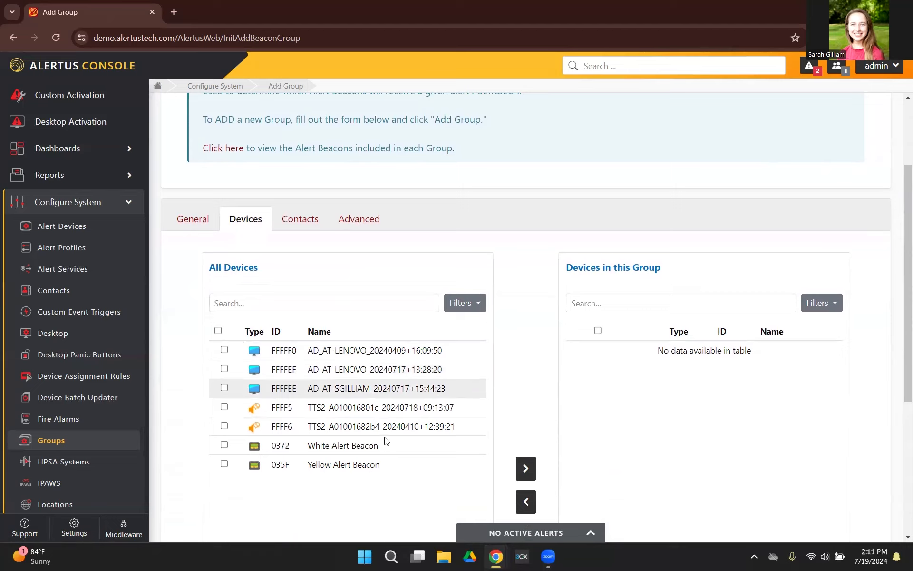
{"action": "scroll", "coordinate": [423, 483], "scroll_direction": "down", "scroll_amount": 1}
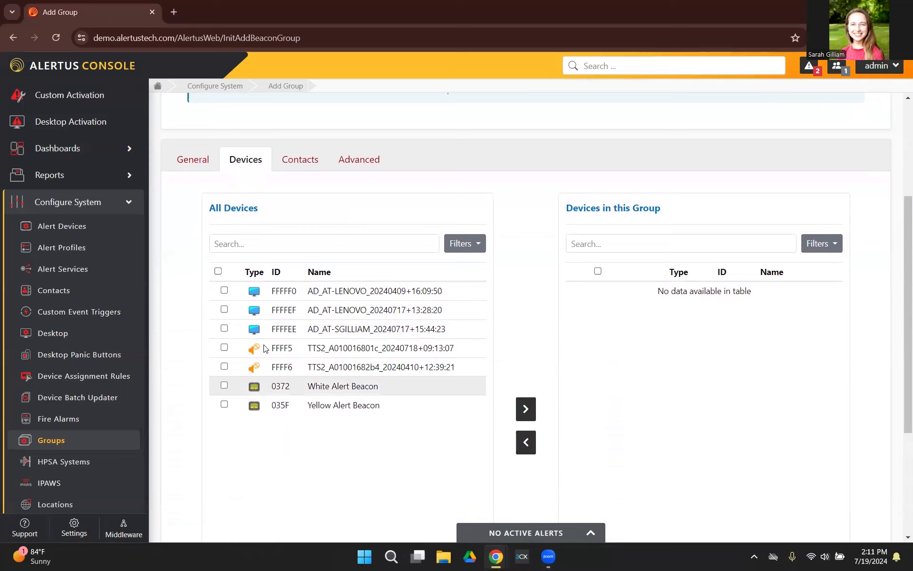
{"action": "left_click", "coordinate": [224, 329]}
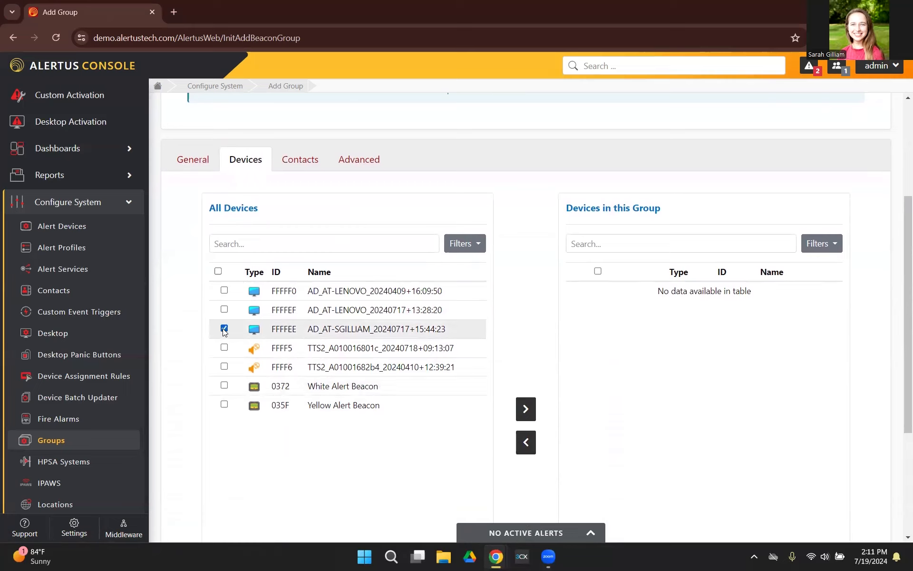
{"action": "left_click", "coordinate": [224, 349]}
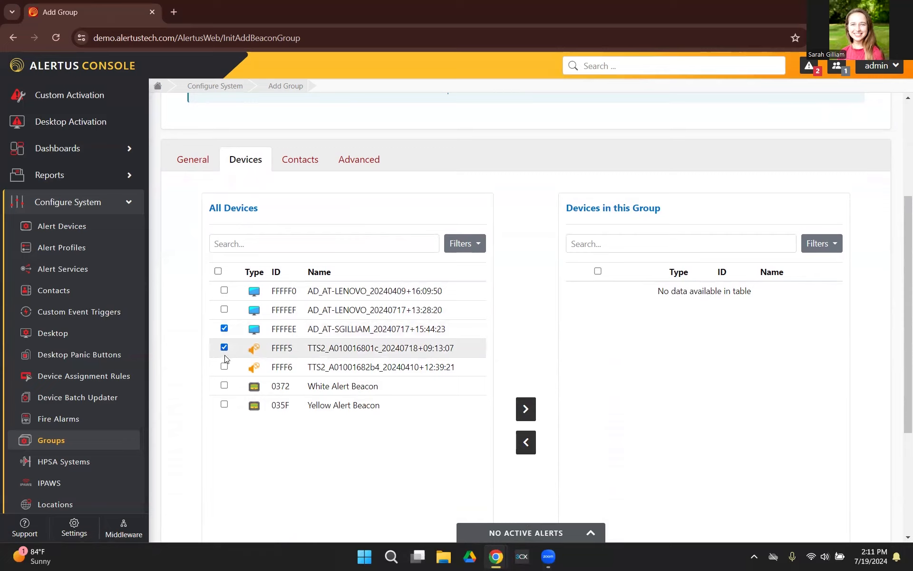
{"action": "left_click", "coordinate": [224, 366]}
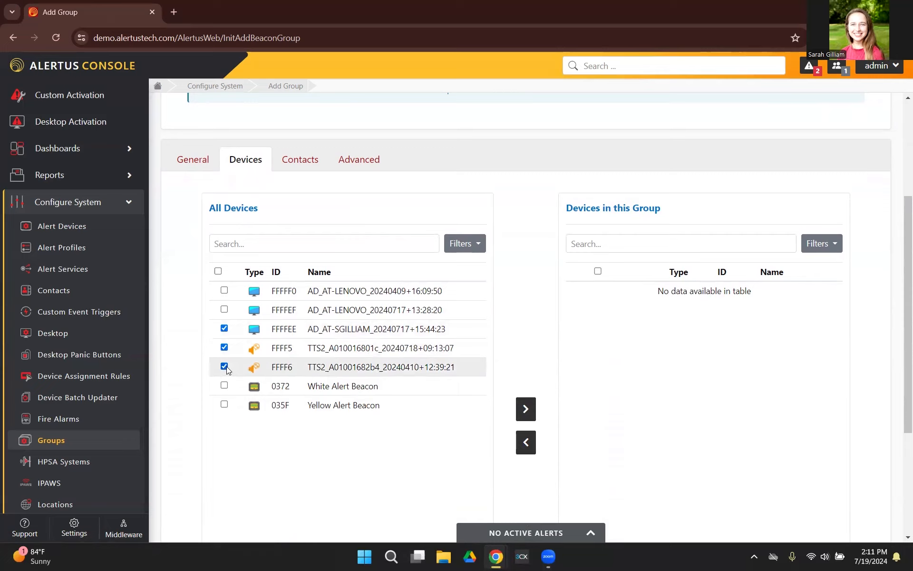
{"action": "left_click", "coordinate": [224, 385]}
{"action": "left_click", "coordinate": [224, 405]}
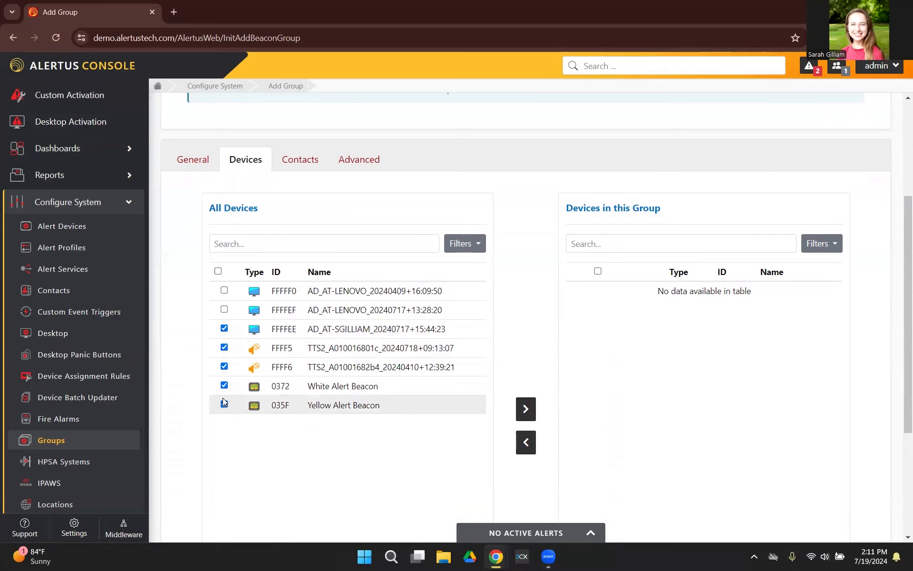
{"action": "left_click", "coordinate": [525, 412]}
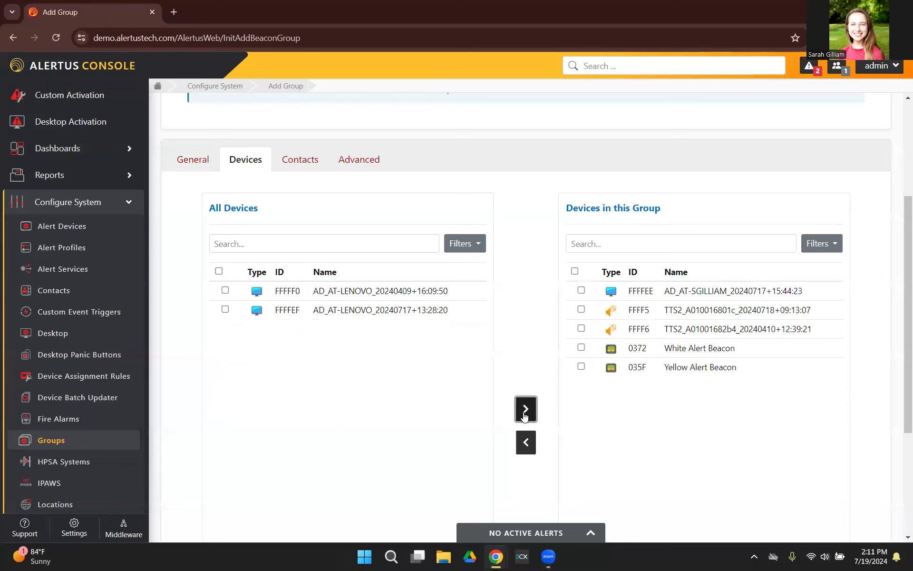
Remove the Yellow Alert Beacon from the group's devices and add it back
{"action": "left_click", "coordinate": [581, 366]}
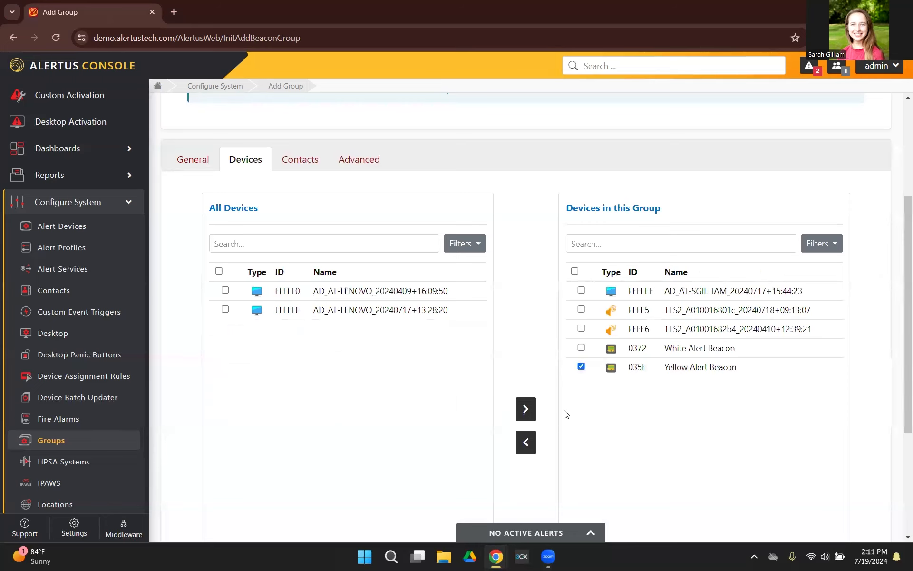
{"action": "left_click", "coordinate": [526, 442]}
{"action": "left_click", "coordinate": [225, 328]}
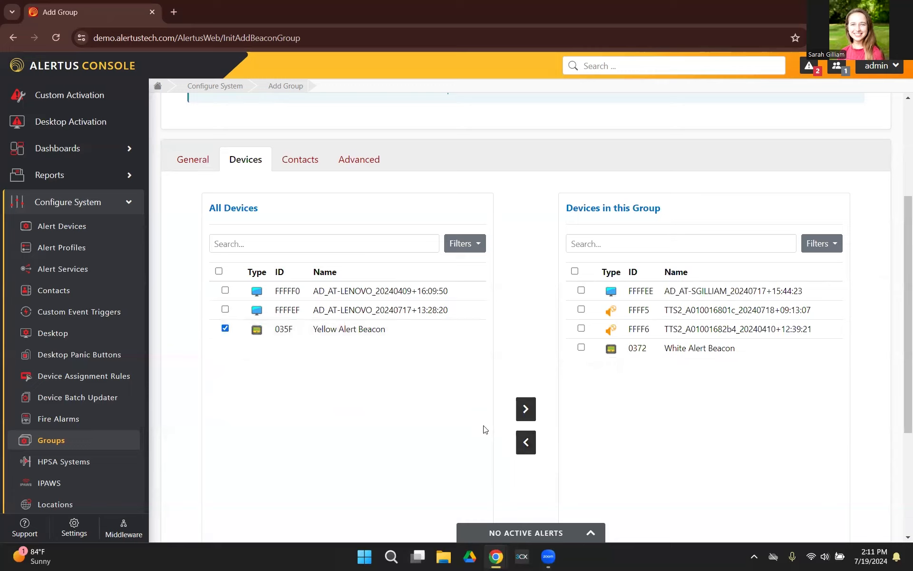
{"action": "left_click", "coordinate": [526, 411]}
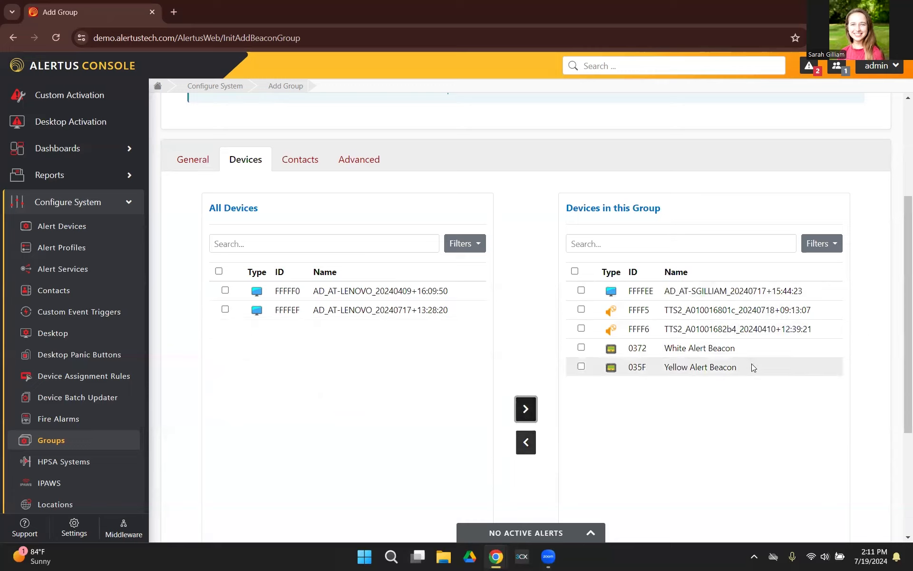
Add the contact with ID 001 to the new group's contacts
{"action": "left_click", "coordinate": [292, 159]}
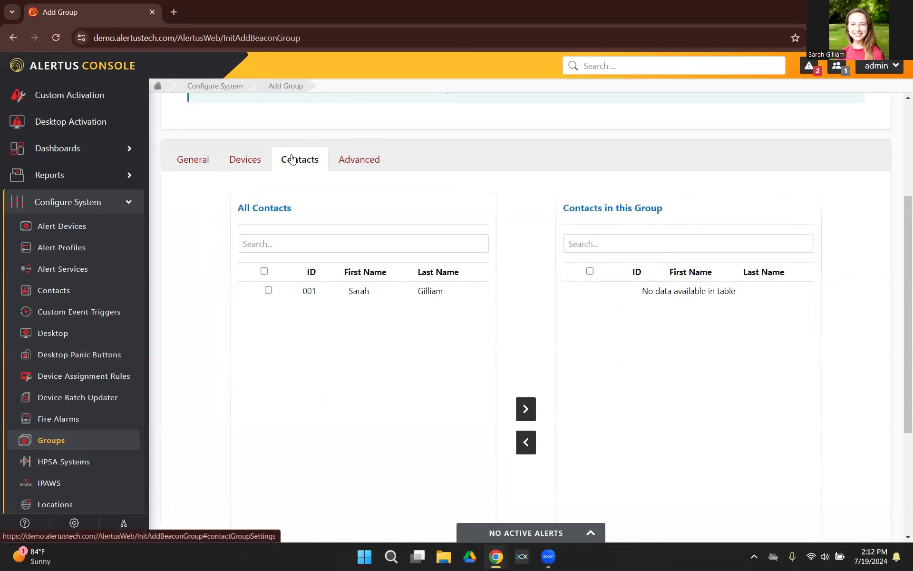
{"action": "left_click", "coordinate": [268, 290]}
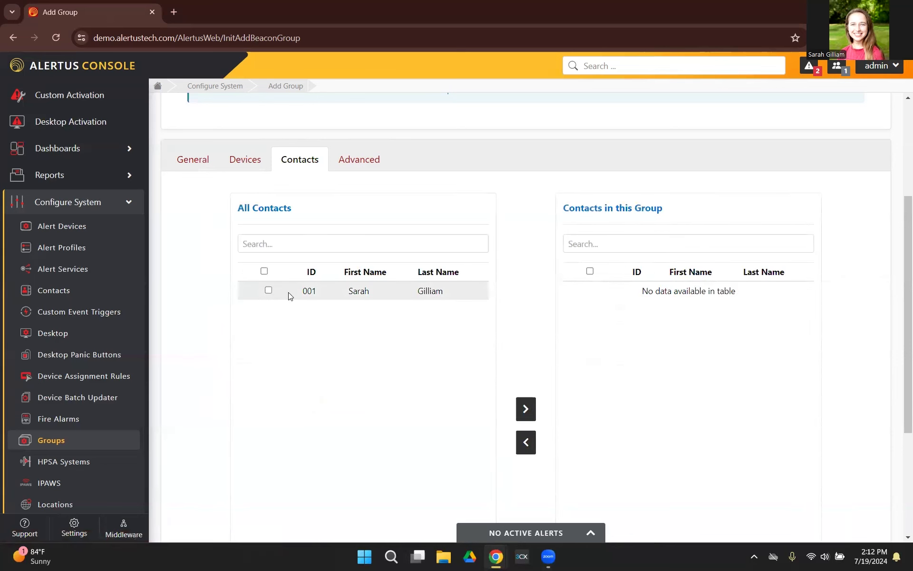
{"action": "left_click", "coordinate": [523, 414]}
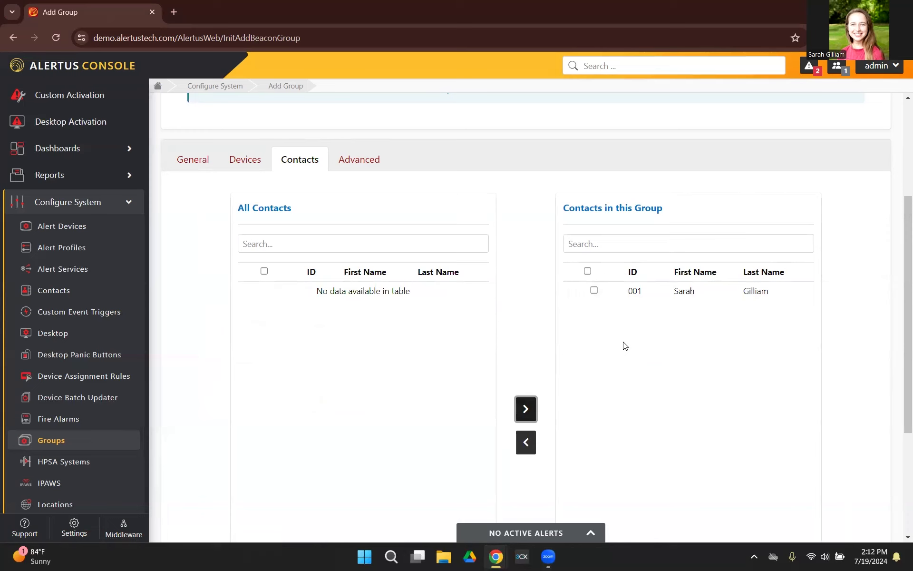
Examine the Active Directory / LDAP connection choices in the new group's advanced settings
{"action": "left_click", "coordinate": [363, 160]}
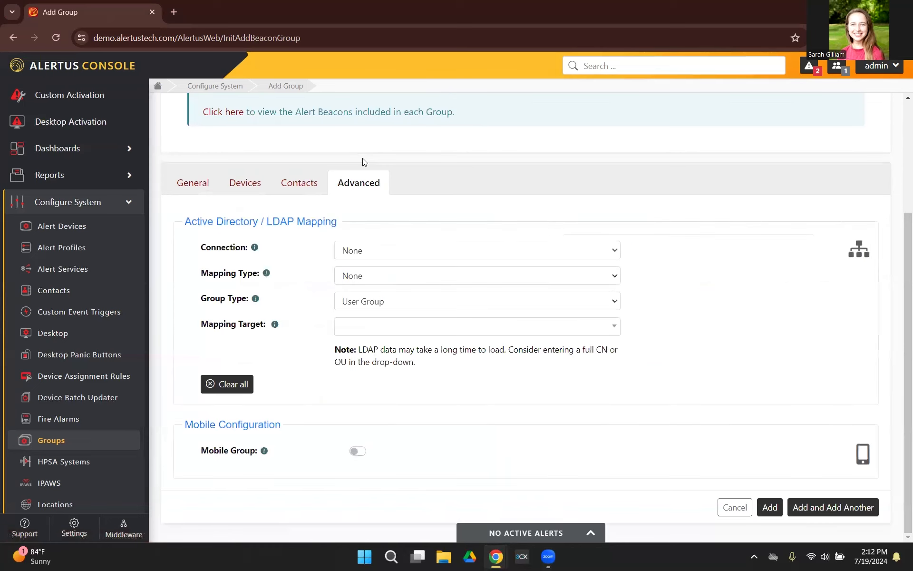
{"action": "mouse_move", "coordinate": [254, 248]}
{"action": "left_click", "coordinate": [385, 253]}
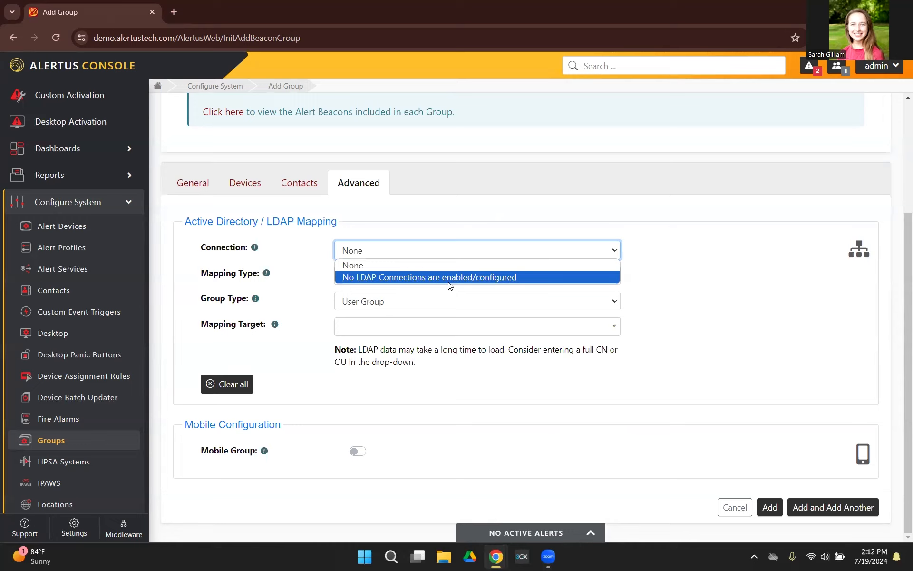
{"action": "left_click", "coordinate": [313, 276]}
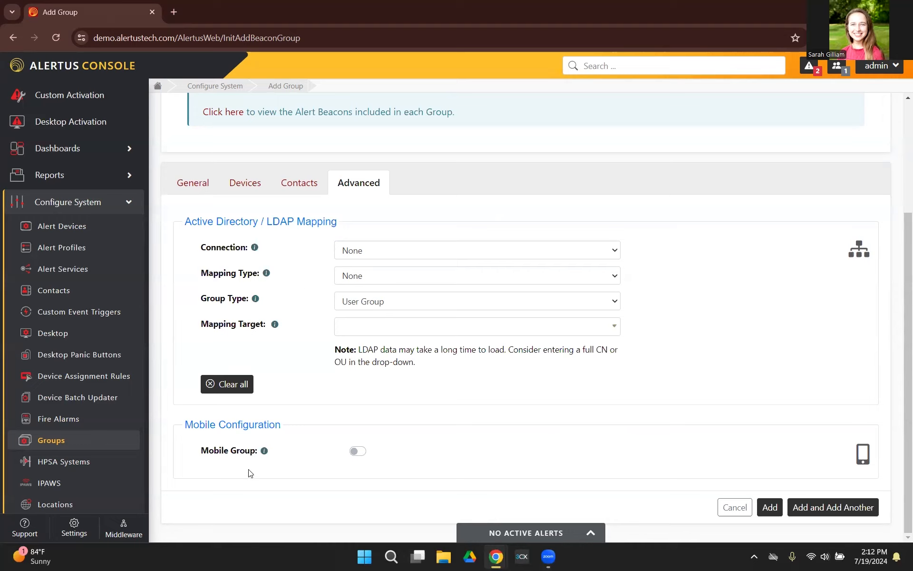
Enable the new group as a mobile group and set its mobile code to training
{"action": "left_click", "coordinate": [356, 452]}
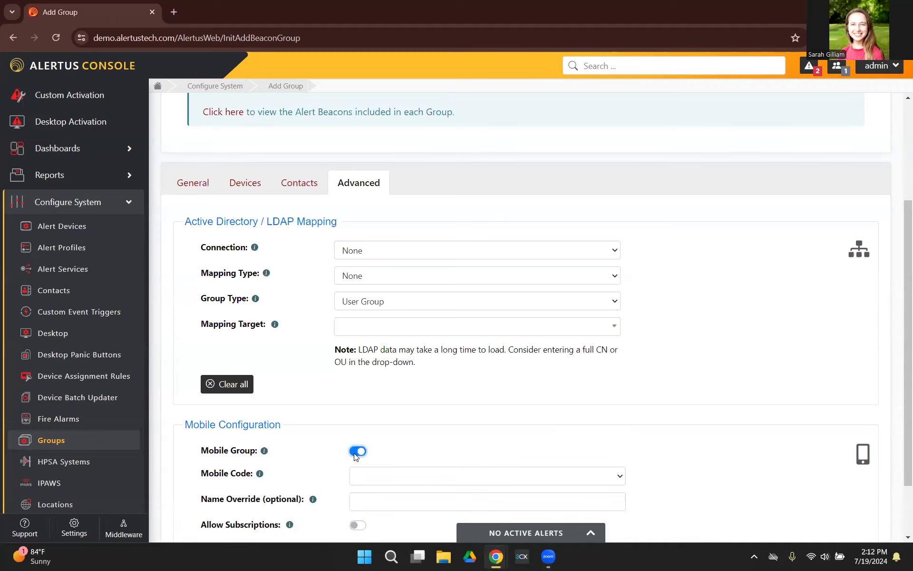
{"action": "scroll", "coordinate": [493, 446], "scroll_direction": "down", "scroll_amount": 2}
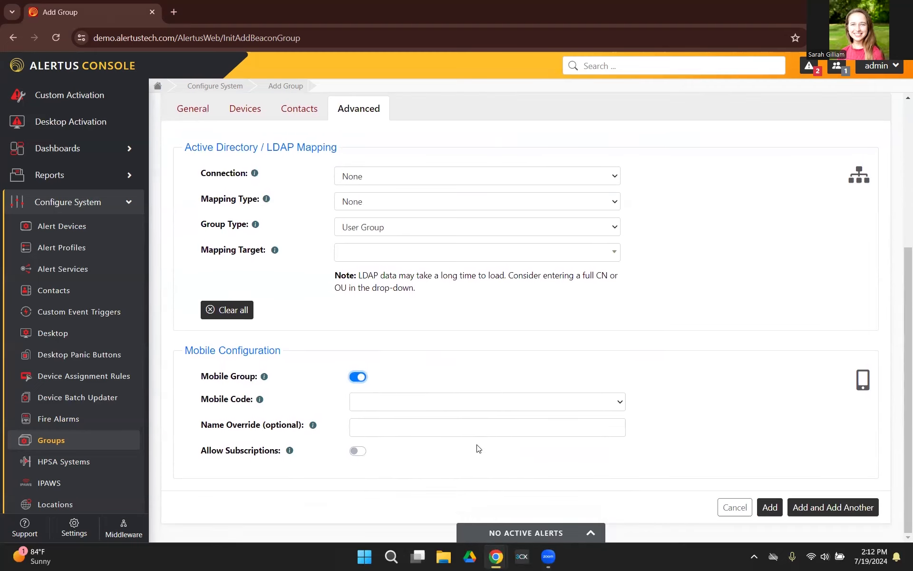
{"action": "left_click", "coordinate": [464, 402]}
{"action": "left_click", "coordinate": [457, 428]}
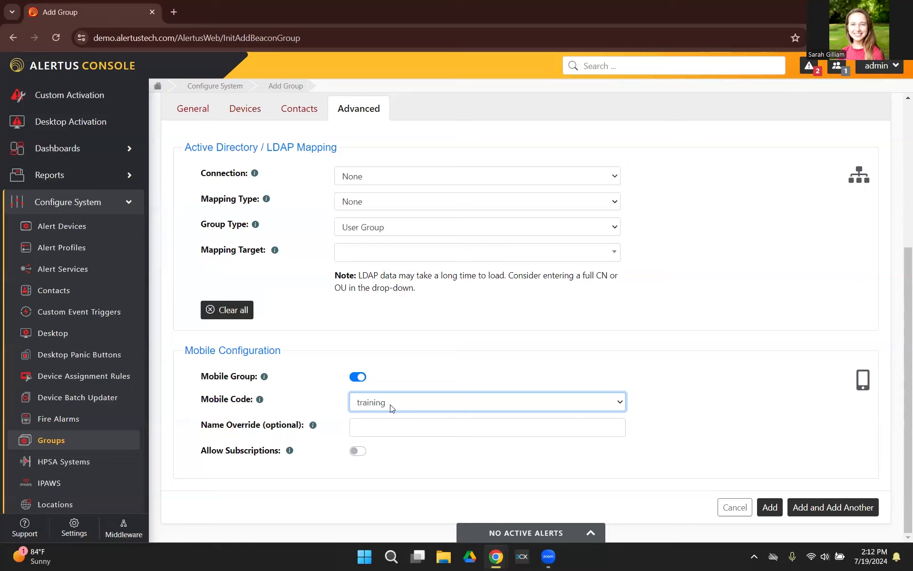
Allow subscriptions for the mobile group, keep auto-subscribe off, and add the new group
{"action": "left_click", "coordinate": [358, 451]}
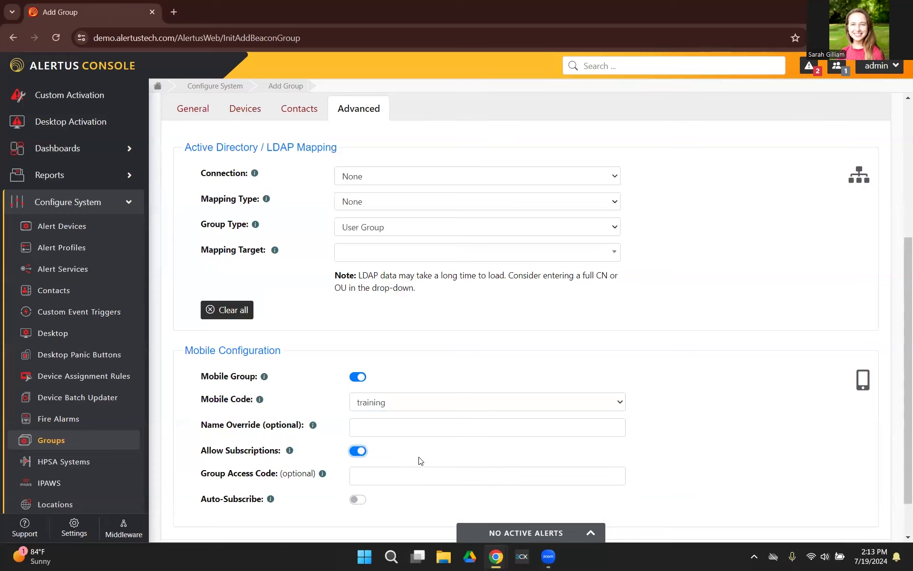
{"action": "scroll", "coordinate": [430, 455], "scroll_direction": "down", "scroll_amount": 1}
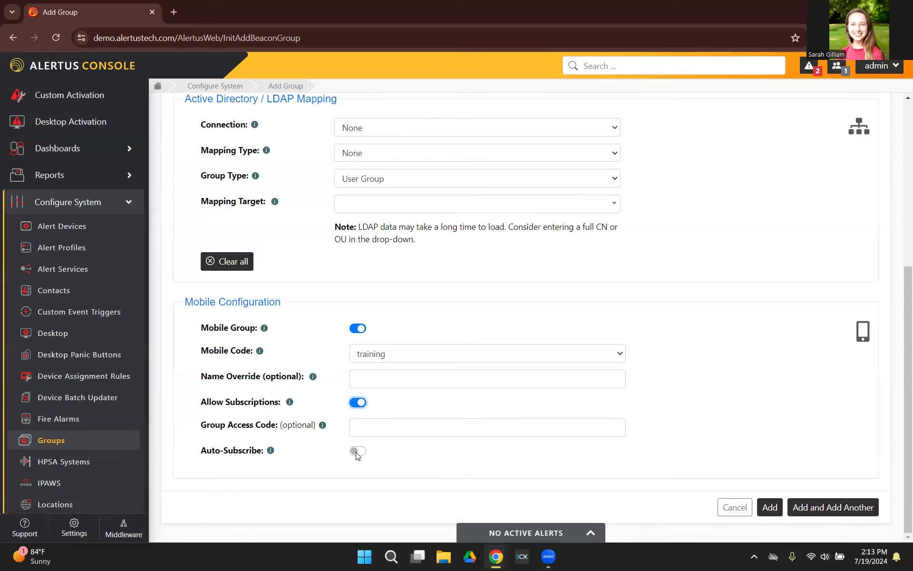
{"action": "left_click", "coordinate": [356, 451]}
{"action": "left_click", "coordinate": [363, 452]}
{"action": "left_click", "coordinate": [772, 509]}
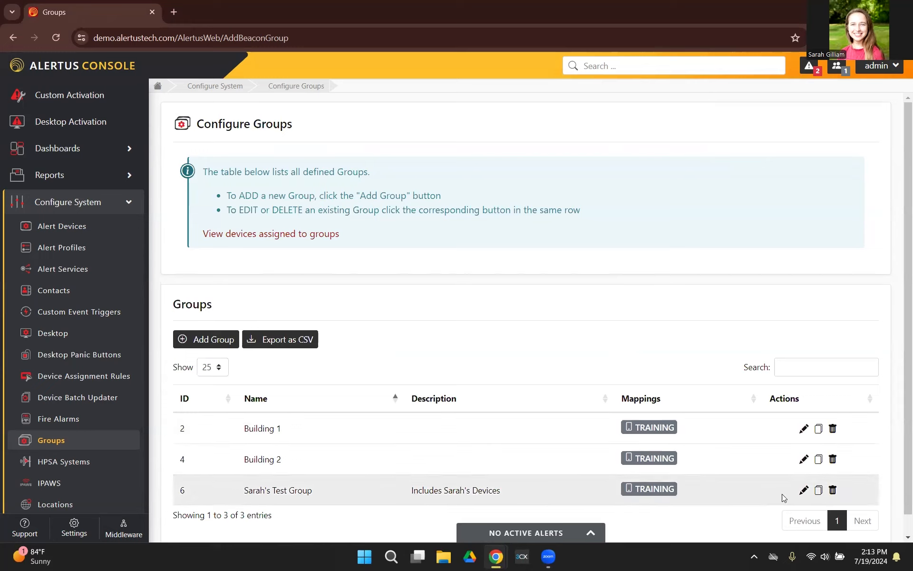
Reopen the newly added test group, view its mobile group members, and save it
{"action": "left_click", "coordinate": [805, 491]}
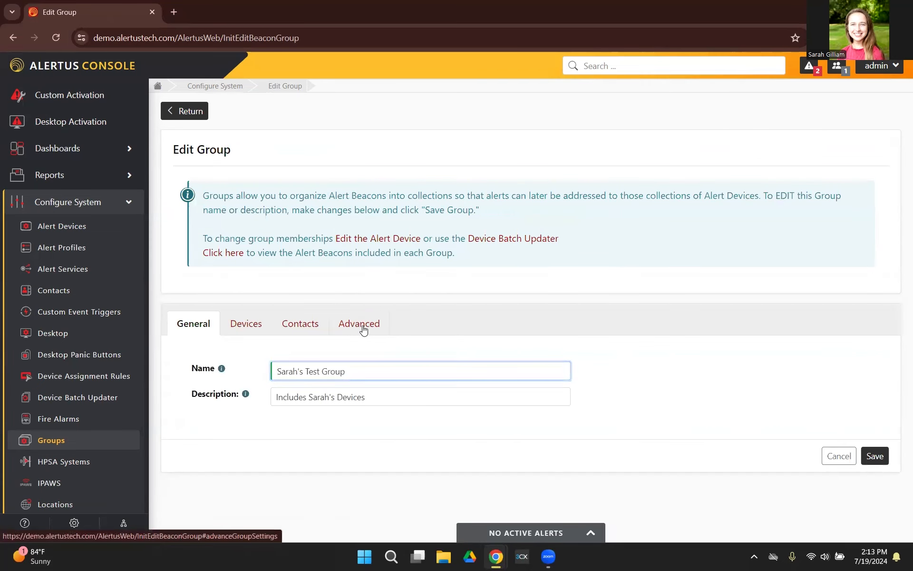
{"action": "left_click", "coordinate": [363, 328]}
{"action": "scroll", "coordinate": [373, 327], "scroll_direction": "down", "scroll_amount": 5}
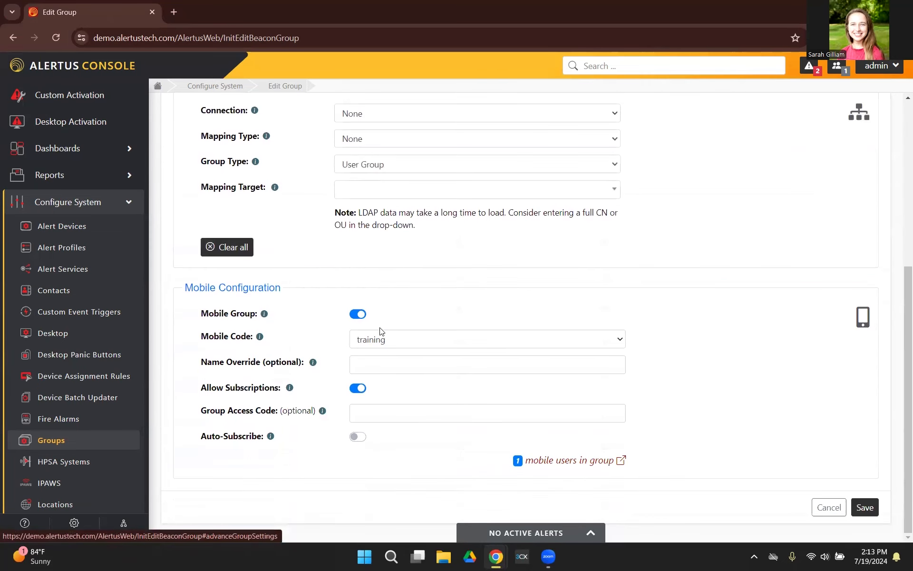
{"action": "left_click", "coordinate": [566, 463]}
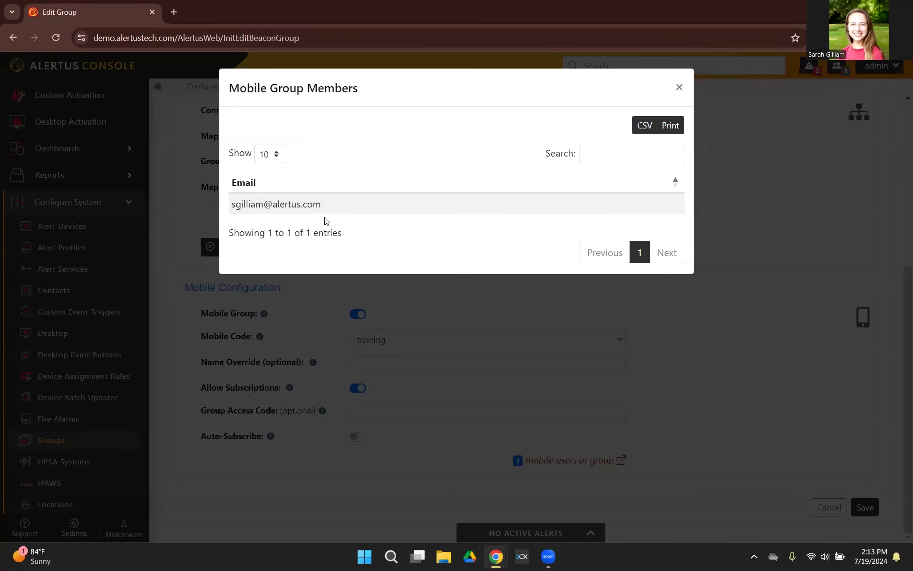
{"action": "left_click", "coordinate": [679, 87]}
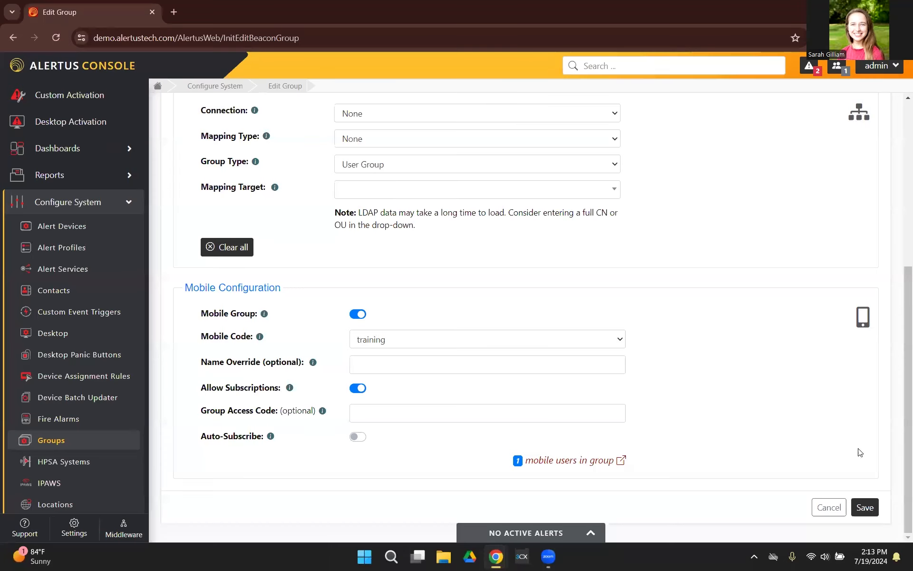
{"action": "left_click", "coordinate": [870, 508]}
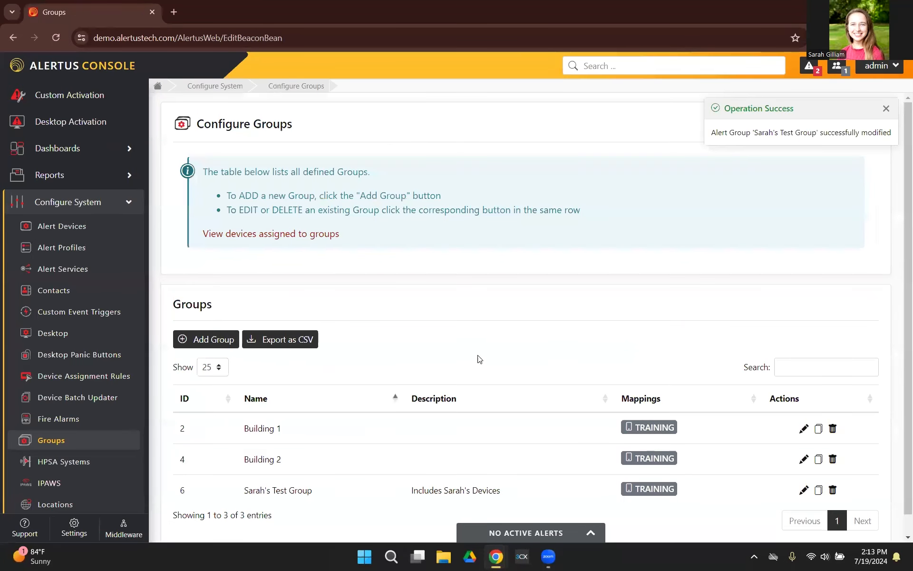
{"action": "scroll", "coordinate": [476, 380], "scroll_direction": "down", "scroll_amount": 1}
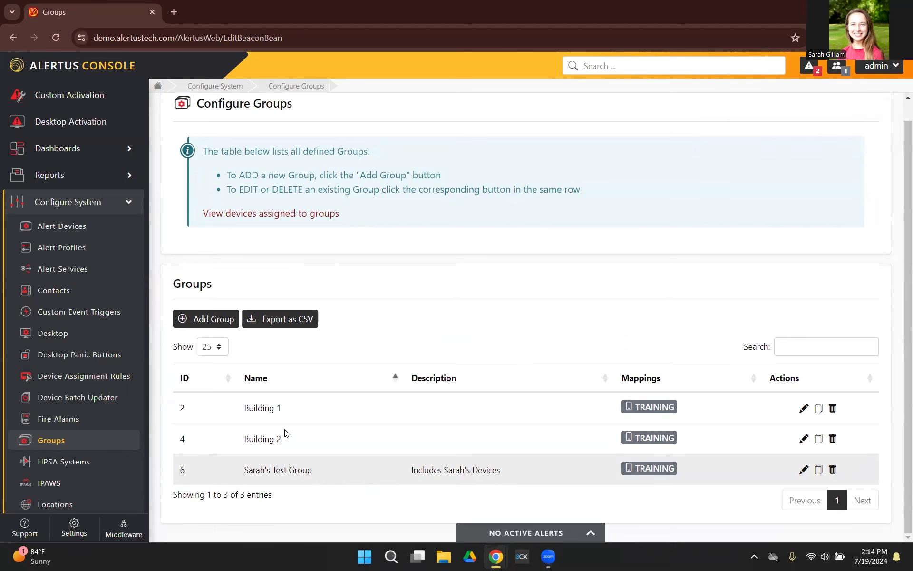
Start adding a new device assignment rule in the system configuration
{"action": "left_click", "coordinate": [92, 380]}
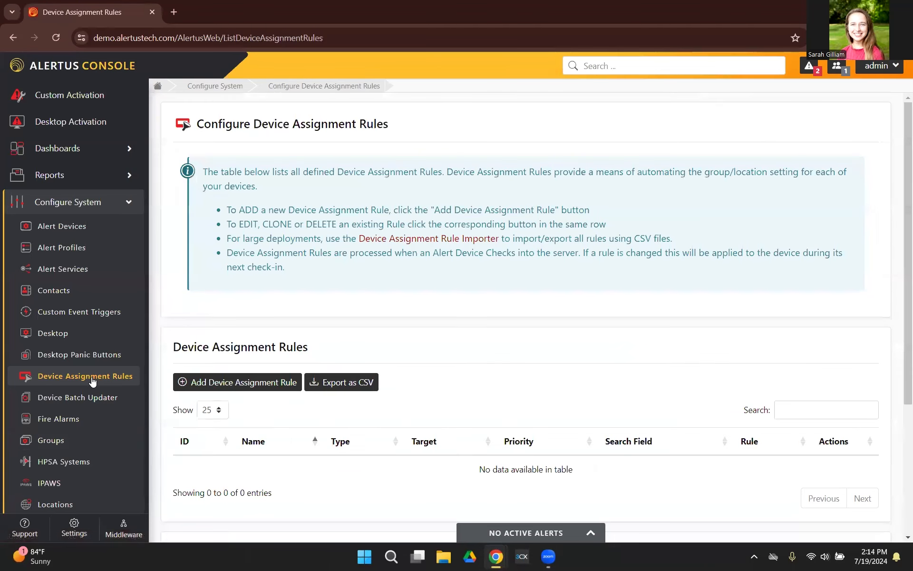
{"action": "scroll", "coordinate": [500, 347], "scroll_direction": "down", "scroll_amount": 1}
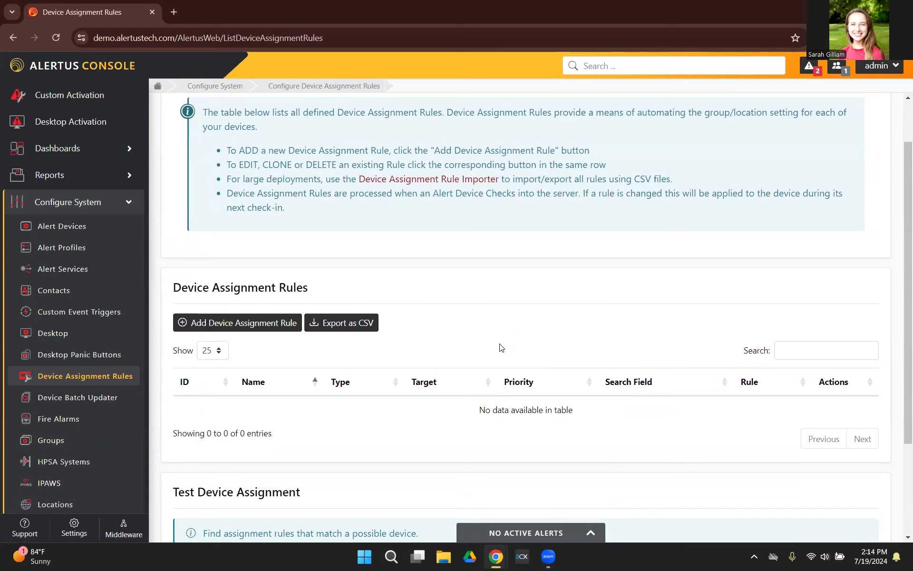
{"action": "scroll", "coordinate": [512, 347], "scroll_direction": "down", "scroll_amount": 2}
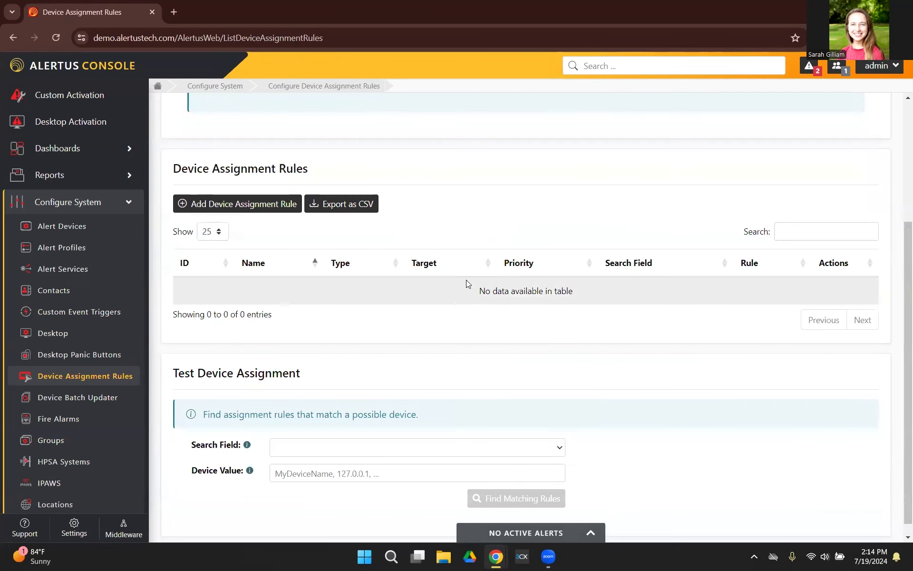
{"action": "left_click", "coordinate": [240, 208]}
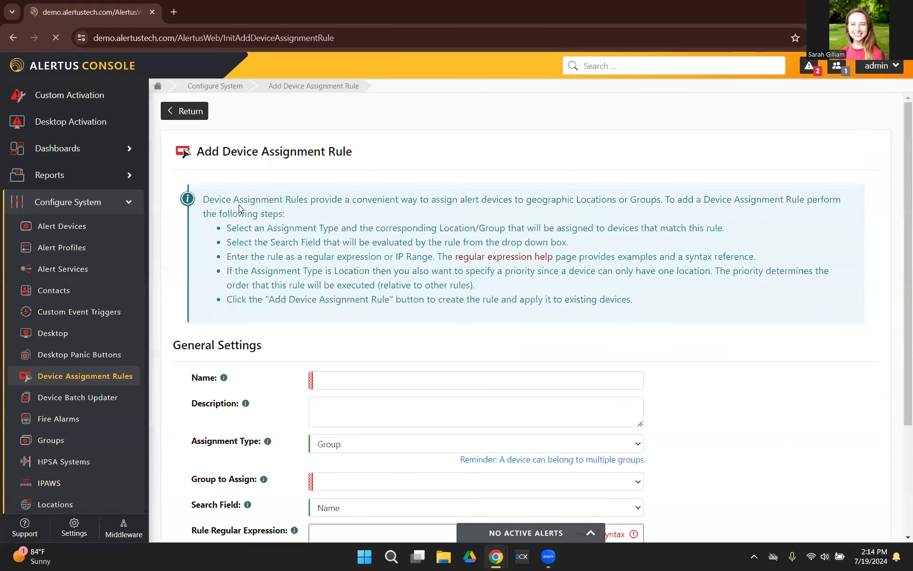
Name the device assignment rule as assigning to the new test group, using the group's full name
{"action": "scroll", "coordinate": [271, 218], "scroll_direction": "down", "scroll_amount": 3}
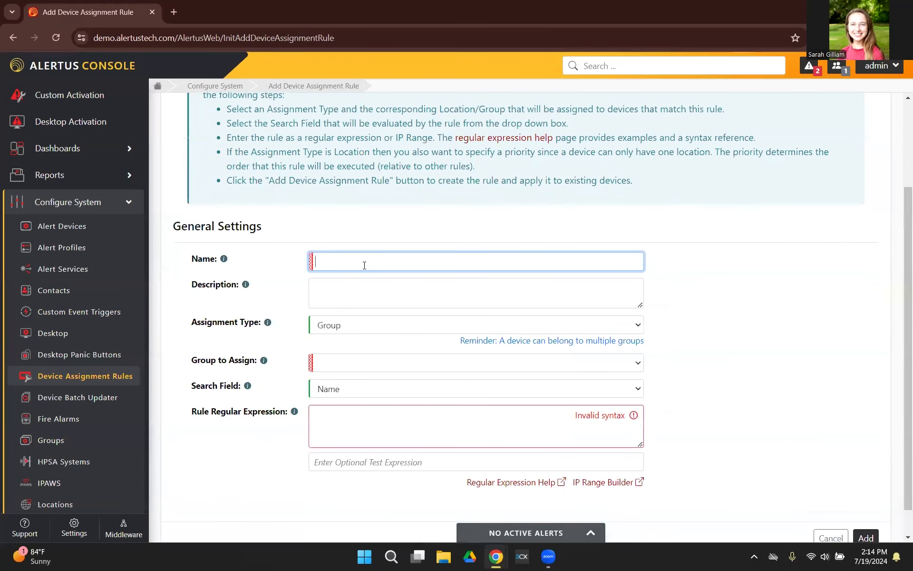
{"action": "left_click", "coordinate": [362, 261]}
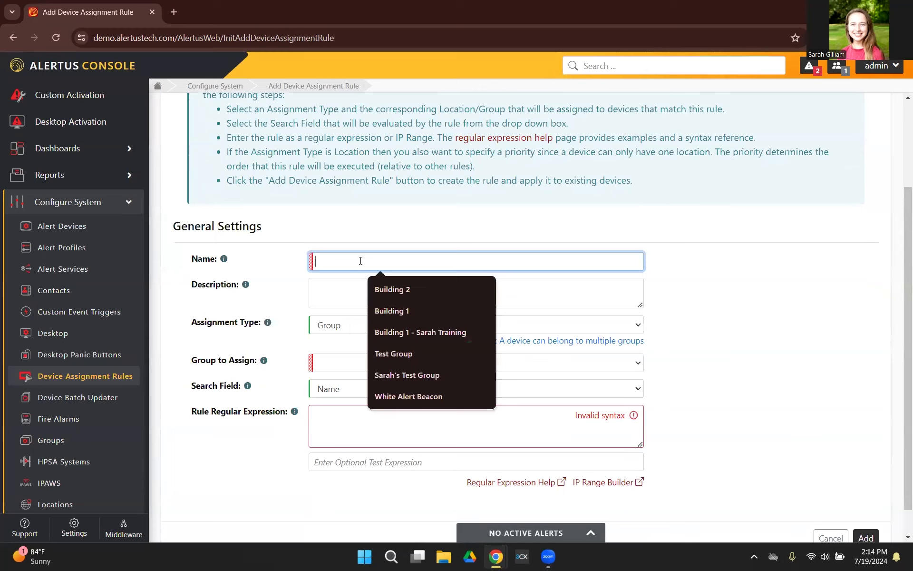
{"action": "type", "text": "Sa"}
{"action": "key", "text": "BackSpace"}
{"action": "key", "text": "BackSpace"}
{"action": "type", "text": "Assign to Sarah's Tset"}
{"action": "key", "text": "BackSpace"}
{"action": "key", "text": "BackSpace"}
{"action": "key", "text": "BackSpace"}
{"action": "type", "text": "est Group"}
{"action": "left_click", "coordinate": [393, 291]}
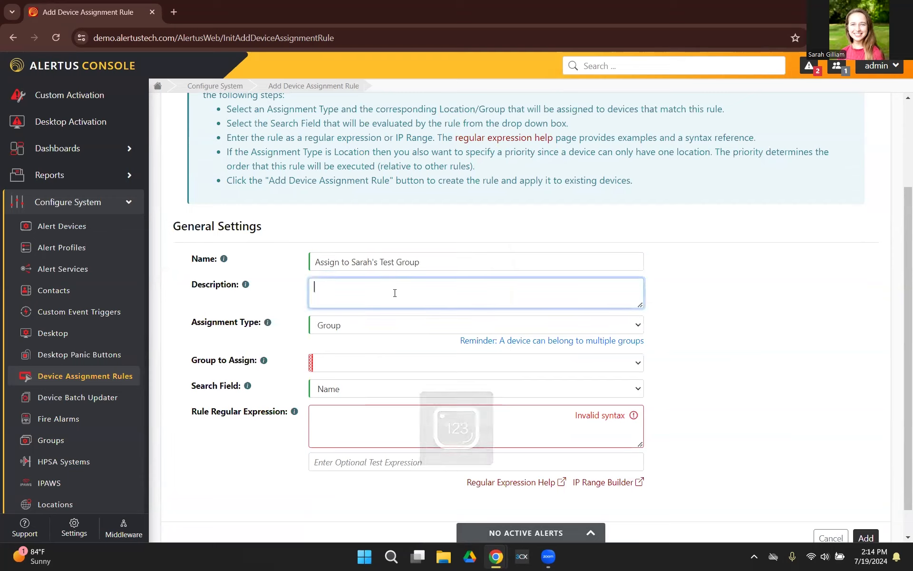
Set the rule's assignment type to Group, choose the new test group, and use Name as search field
{"action": "left_click", "coordinate": [372, 328]}
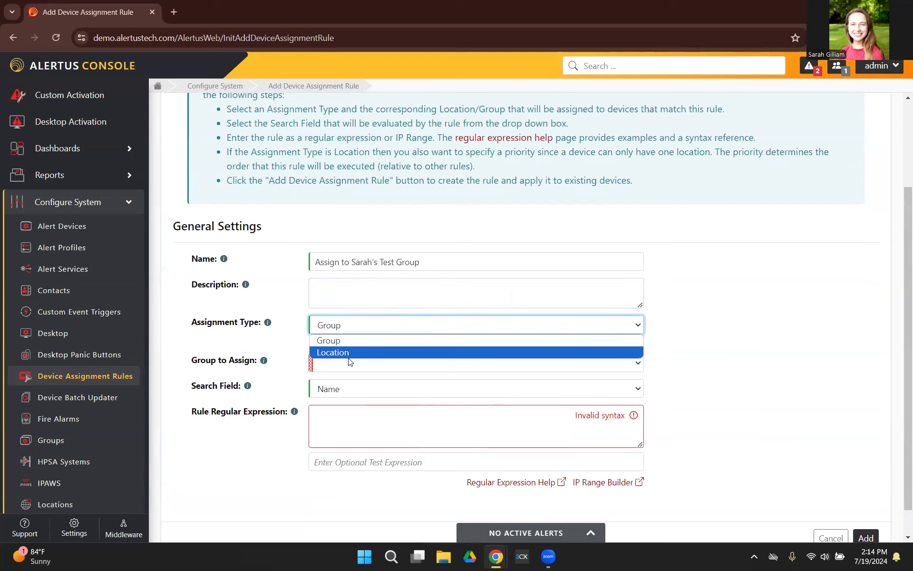
{"action": "left_click", "coordinate": [372, 340]}
{"action": "scroll", "coordinate": [380, 333], "scroll_direction": "down", "scroll_amount": 1}
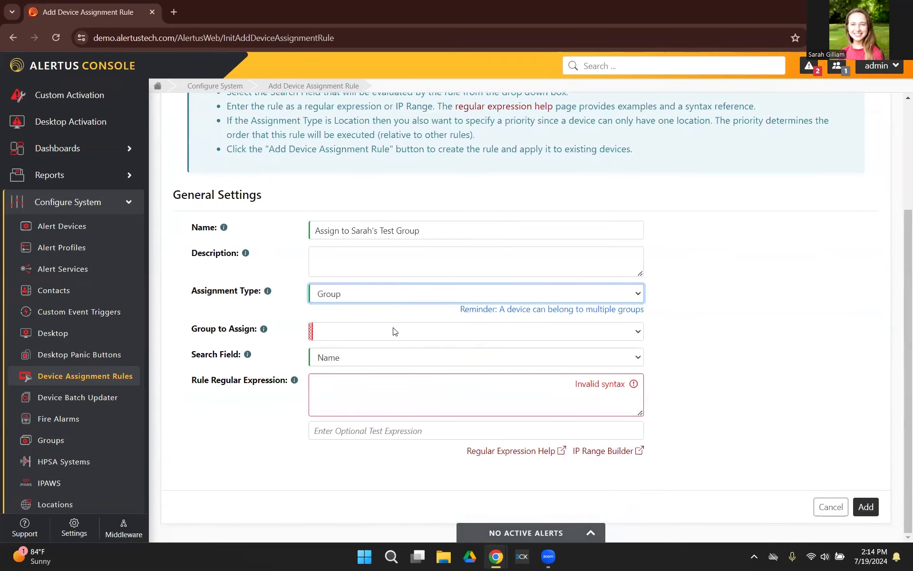
{"action": "left_click", "coordinate": [372, 331]}
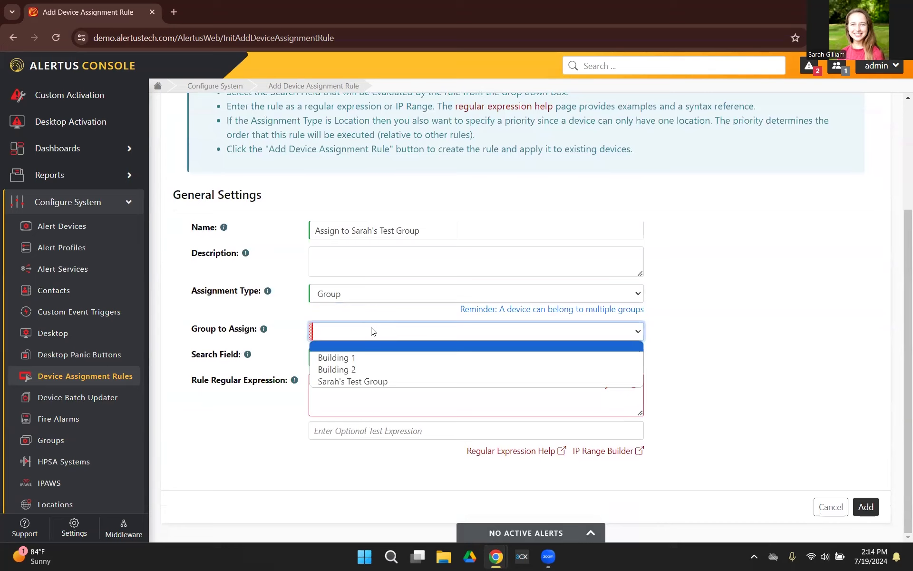
{"action": "left_click", "coordinate": [383, 382]}
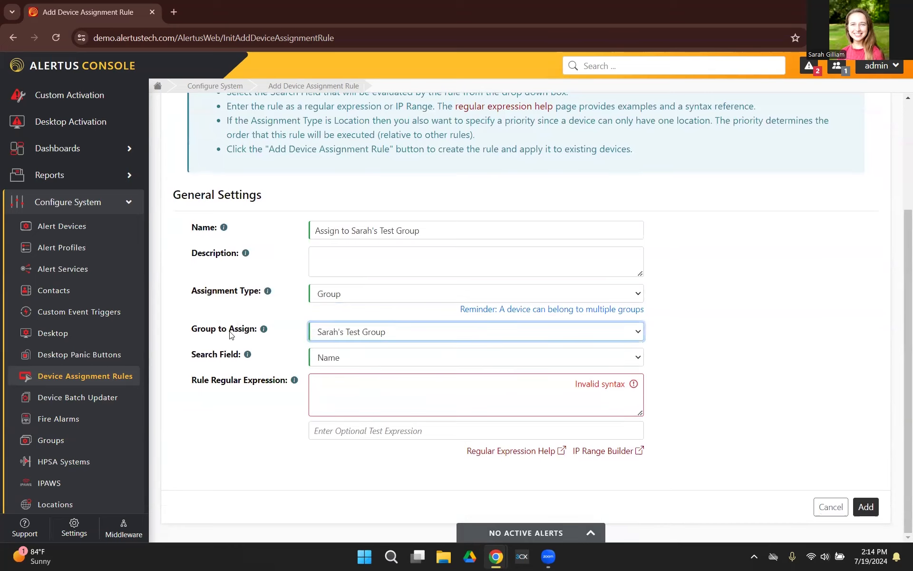
{"action": "left_click", "coordinate": [363, 357]}
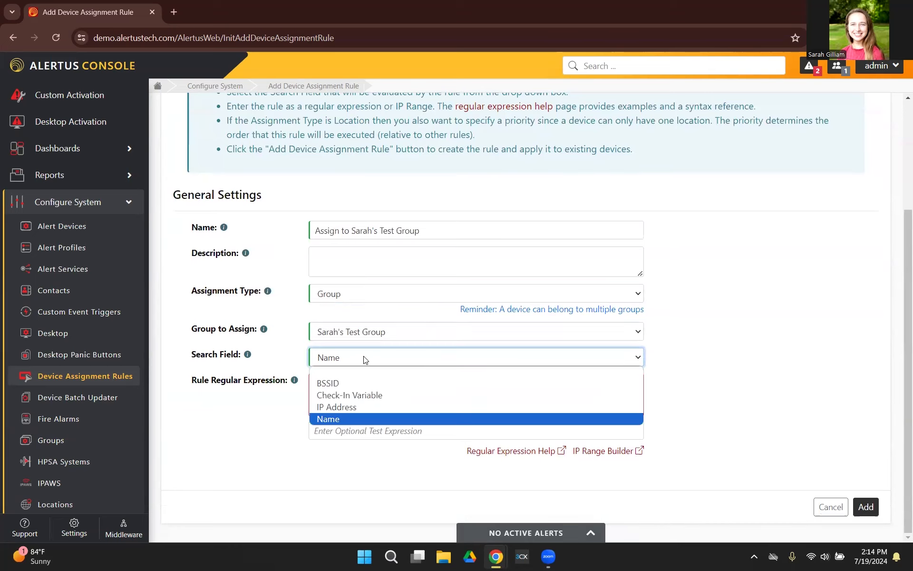
{"action": "left_click", "coordinate": [377, 419]}
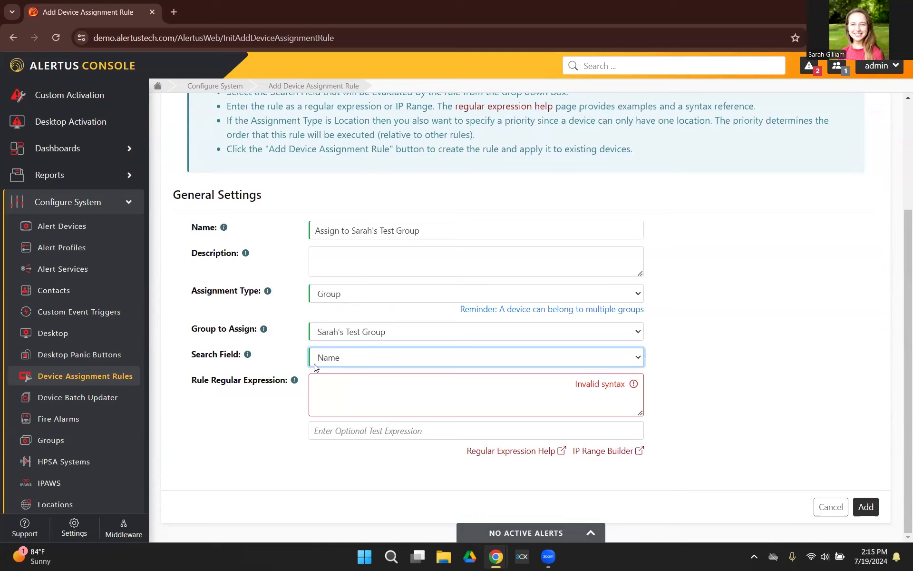
Examine the regular expression help's syntax reference and matching examples for the rule expression
{"action": "left_click", "coordinate": [343, 396]}
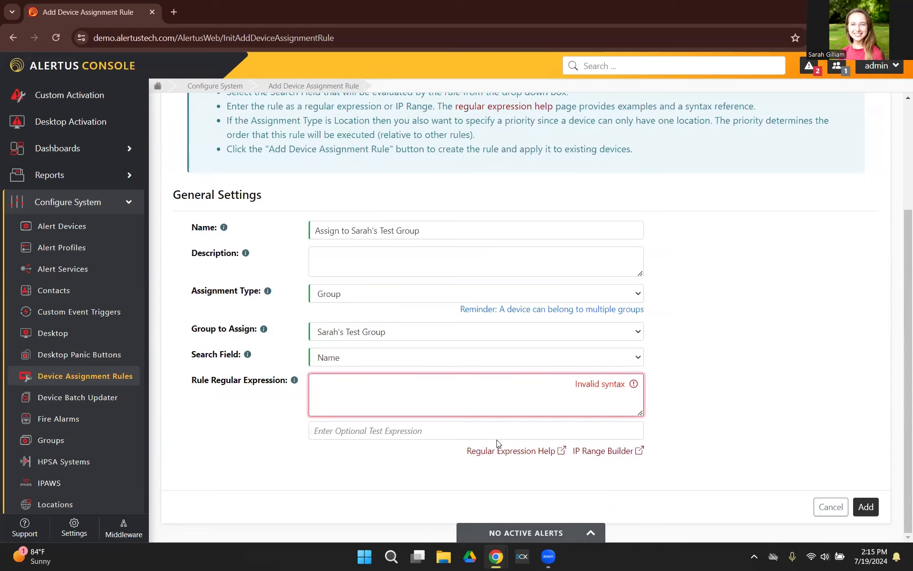
{"action": "left_click", "coordinate": [515, 455]}
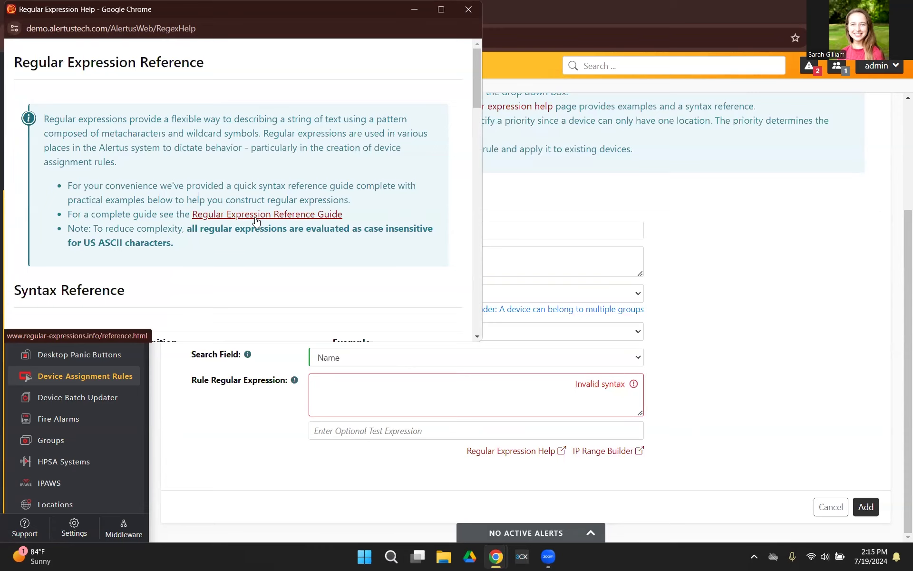
{"action": "scroll", "coordinate": [257, 219], "scroll_direction": "down", "scroll_amount": 2}
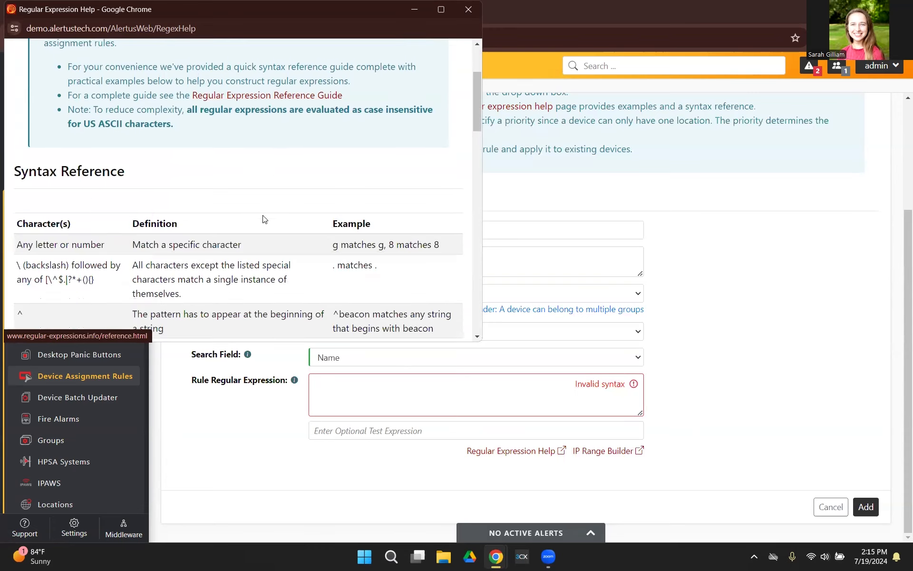
{"action": "scroll", "coordinate": [196, 222], "scroll_direction": "down", "scroll_amount": 1}
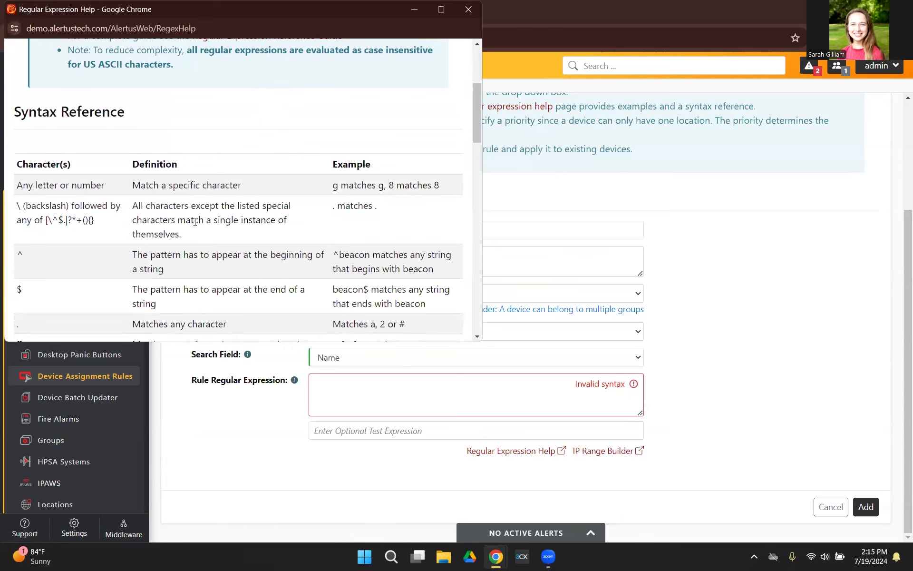
{"action": "scroll", "coordinate": [103, 237], "scroll_direction": "down", "scroll_amount": 1}
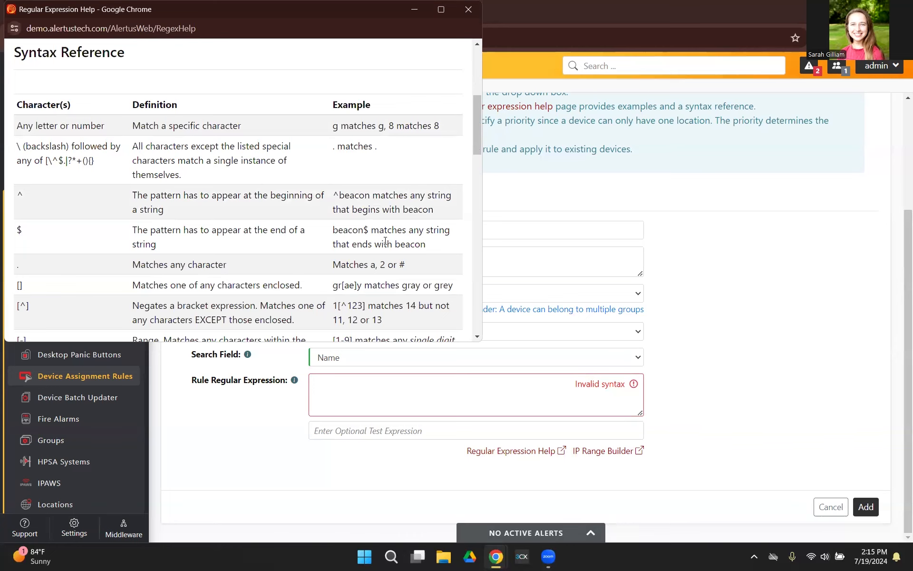
{"action": "scroll", "coordinate": [278, 242], "scroll_direction": "down", "scroll_amount": 2}
{"action": "scroll", "coordinate": [278, 239], "scroll_direction": "down", "scroll_amount": 10}
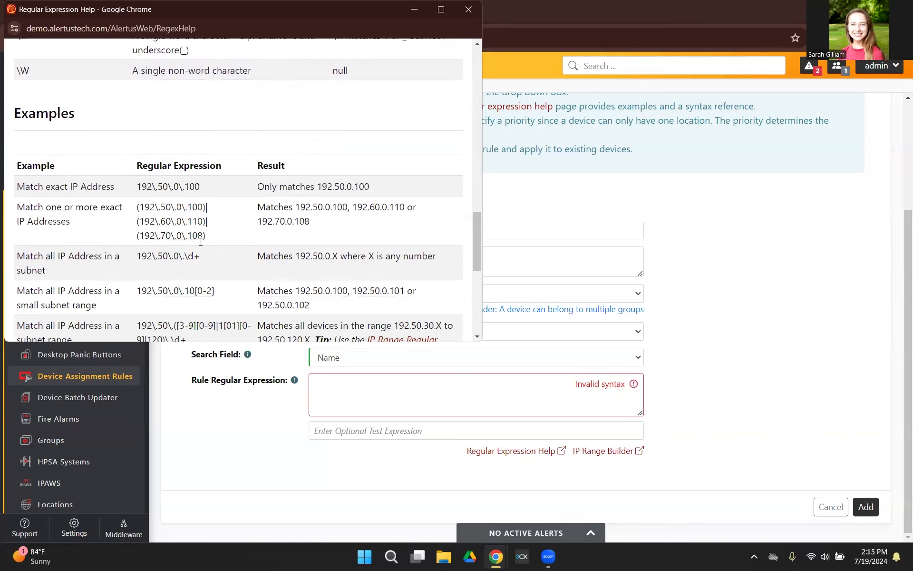
{"action": "scroll", "coordinate": [200, 240], "scroll_direction": "down", "scroll_amount": 1}
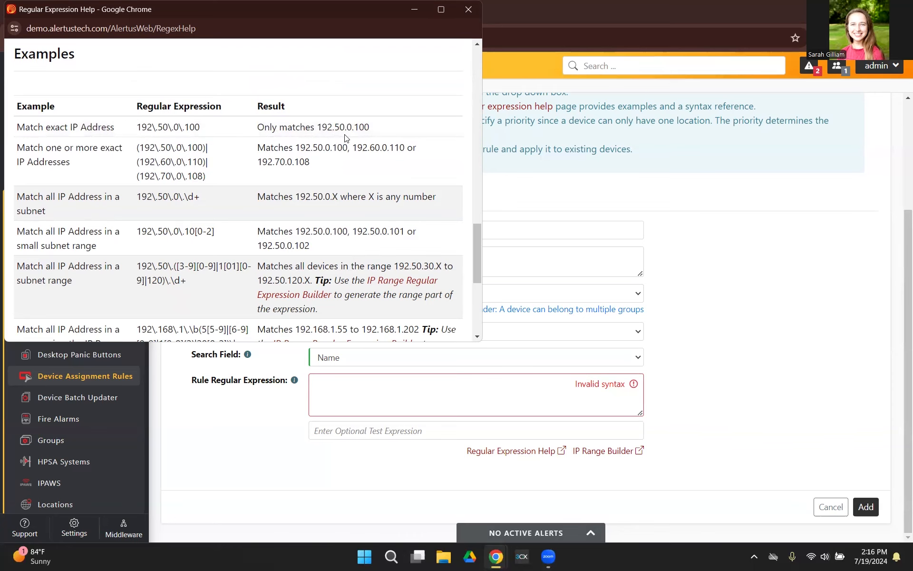
{"action": "scroll", "coordinate": [255, 161], "scroll_direction": "down", "scroll_amount": 4}
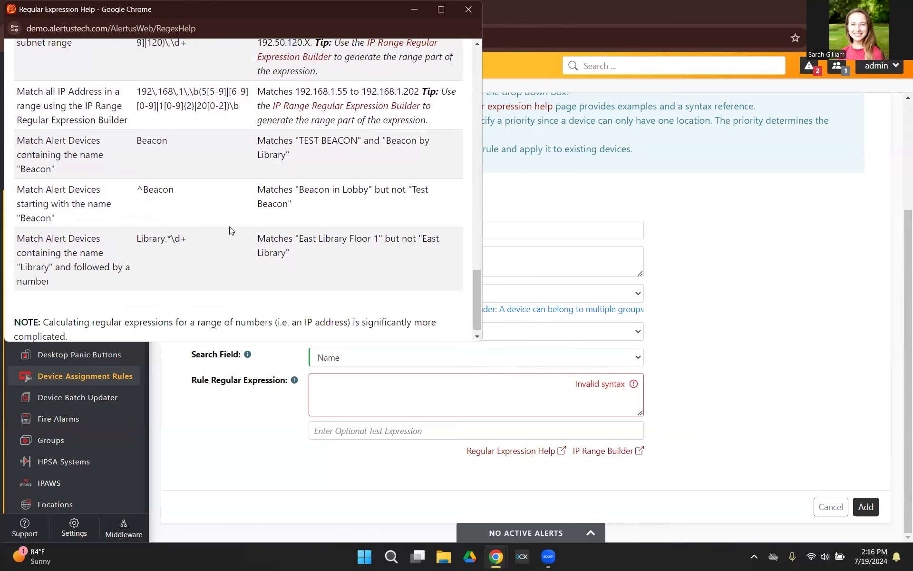
{"action": "left_click", "coordinate": [268, 416]}
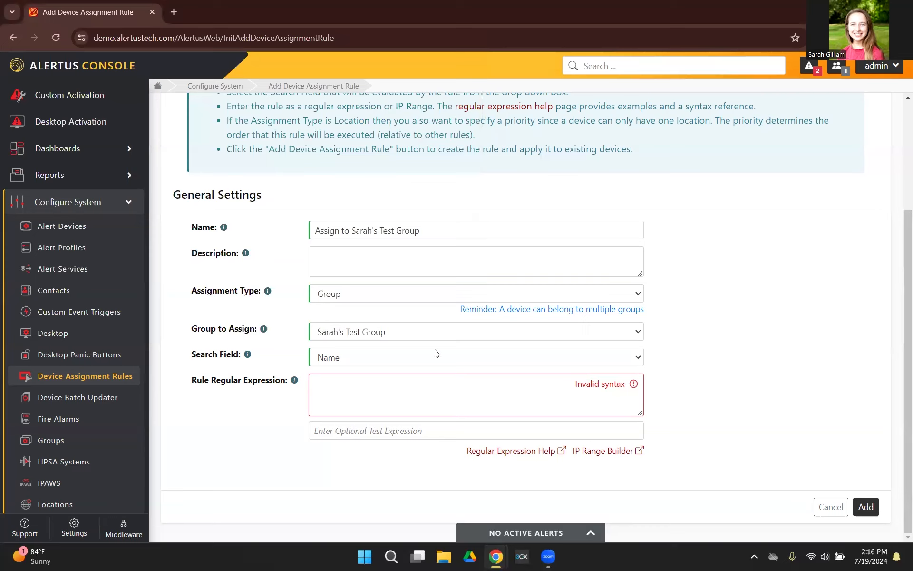
Switch the rule's search field to IP Address and its search method to IP Range
{"action": "left_click", "coordinate": [389, 354]}
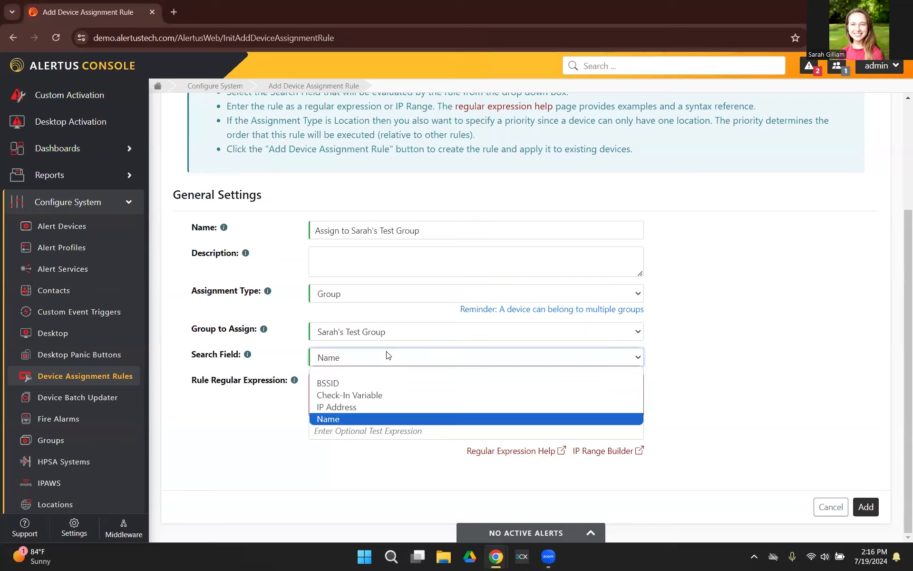
{"action": "left_click", "coordinate": [376, 407]}
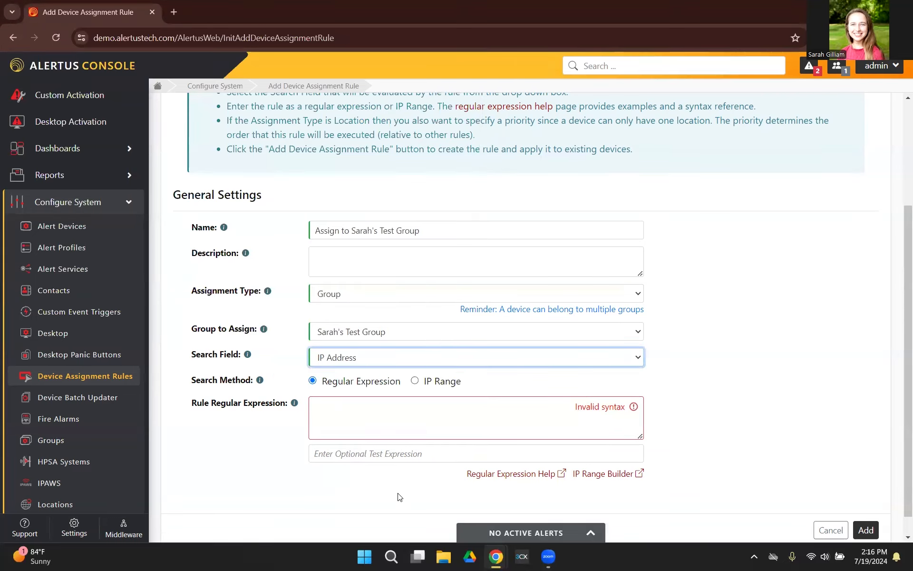
{"action": "left_click", "coordinate": [415, 380]}
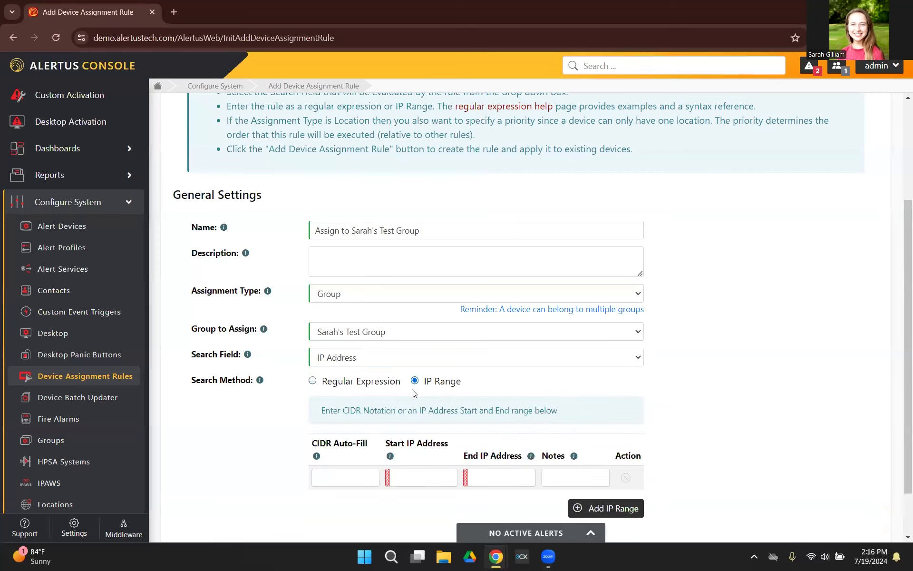
{"action": "scroll", "coordinate": [421, 388], "scroll_direction": "down", "scroll_amount": 1}
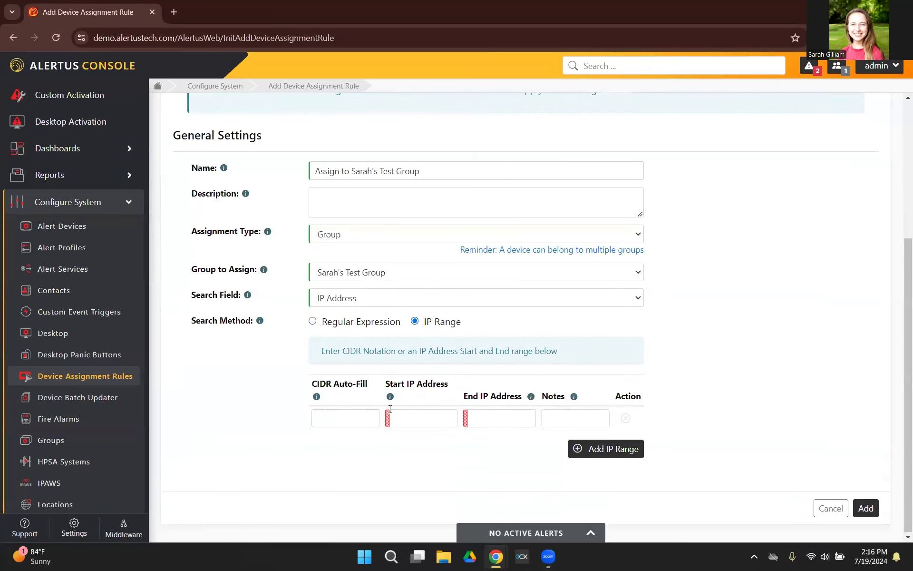
Return the rule's search method to Regular Expression and discard the new device assignment rule
{"action": "left_click", "coordinate": [413, 419]}
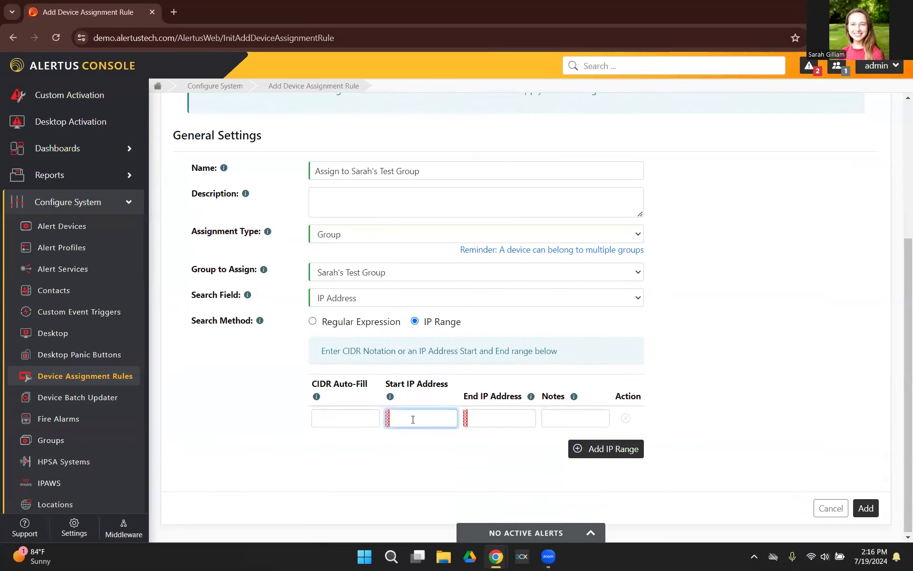
{"action": "left_click", "coordinate": [478, 418]}
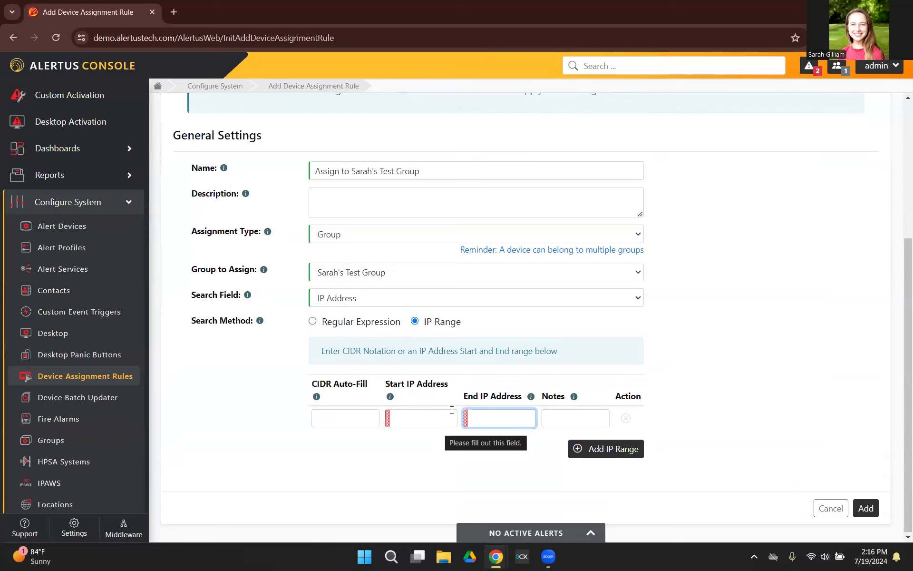
{"action": "left_click", "coordinate": [312, 321]}
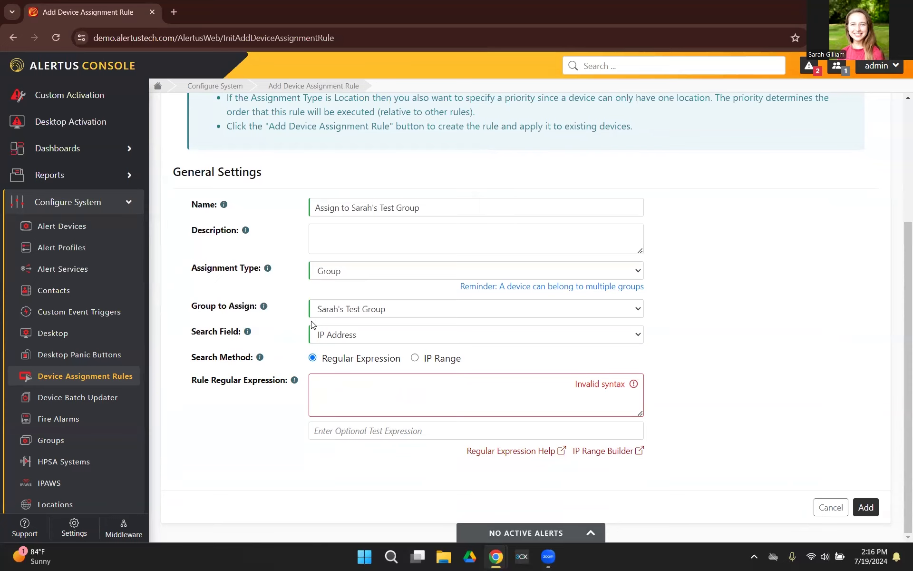
{"action": "left_click", "coordinate": [822, 507]}
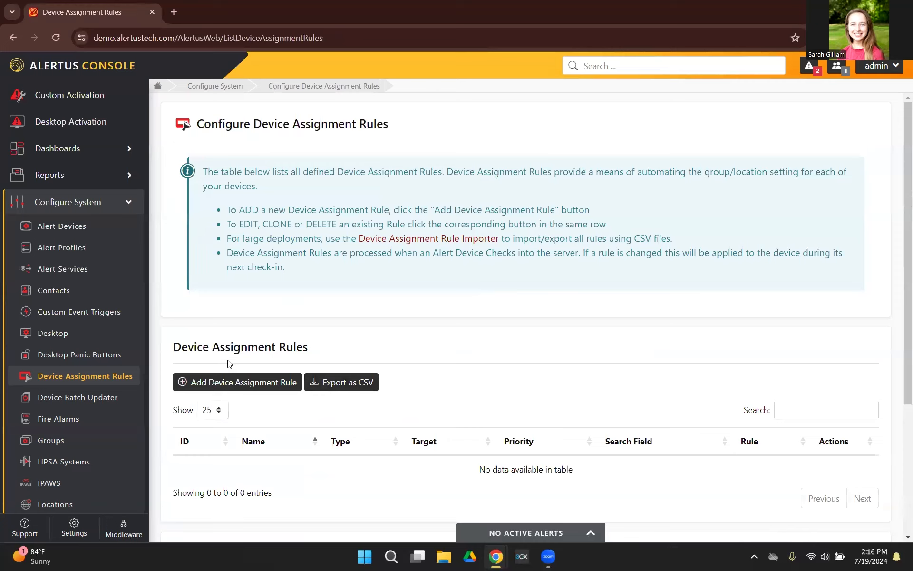
Review the new test group's devices, contacts and mobile users in the Group Memberships report
{"action": "left_click", "coordinate": [119, 203]}
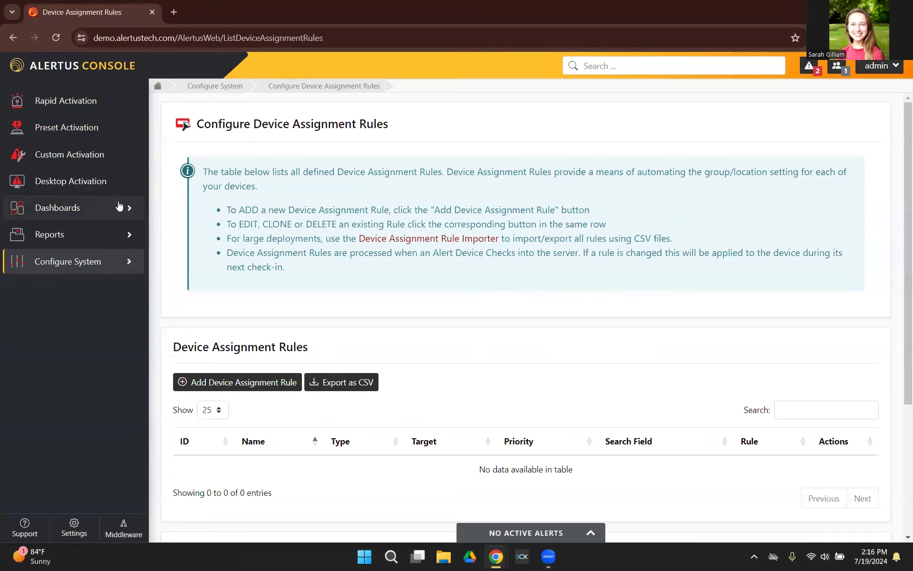
{"action": "left_click", "coordinate": [118, 234]}
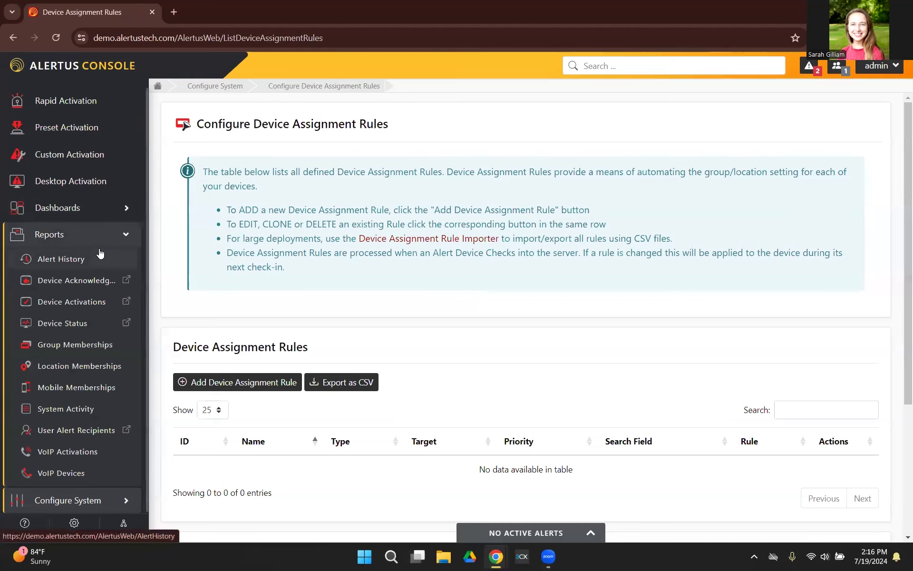
{"action": "left_click", "coordinate": [88, 345]}
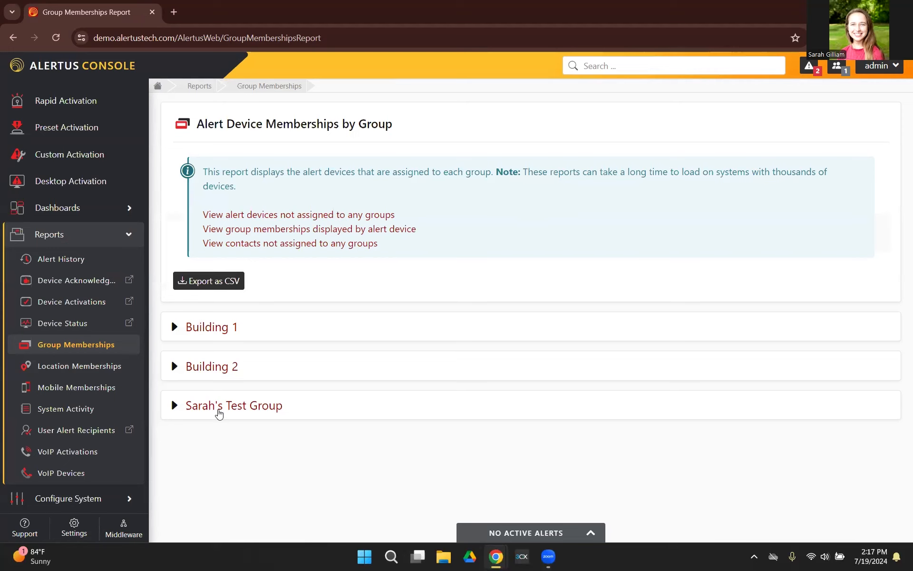
{"action": "left_click", "coordinate": [232, 406]}
{"action": "scroll", "coordinate": [232, 408], "scroll_direction": "down", "scroll_amount": 3}
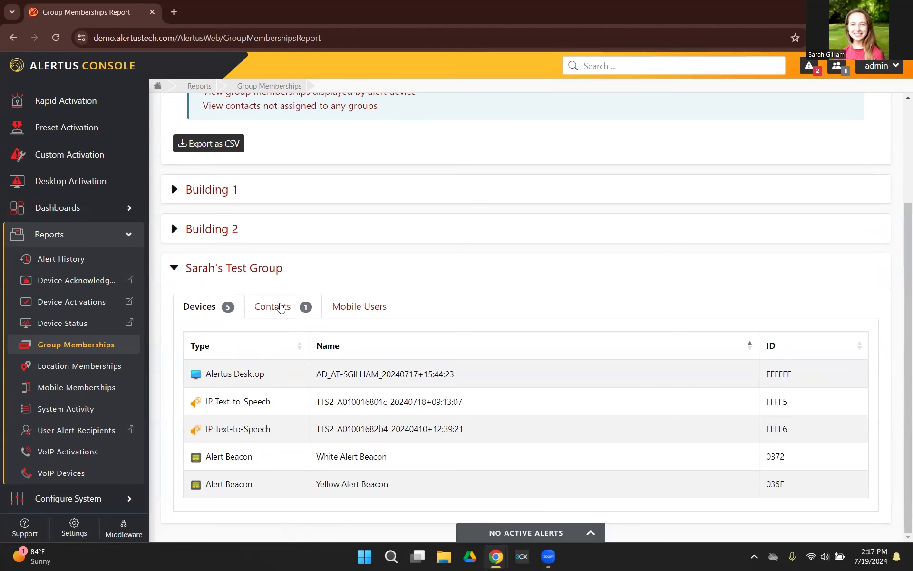
{"action": "left_click", "coordinate": [281, 306]}
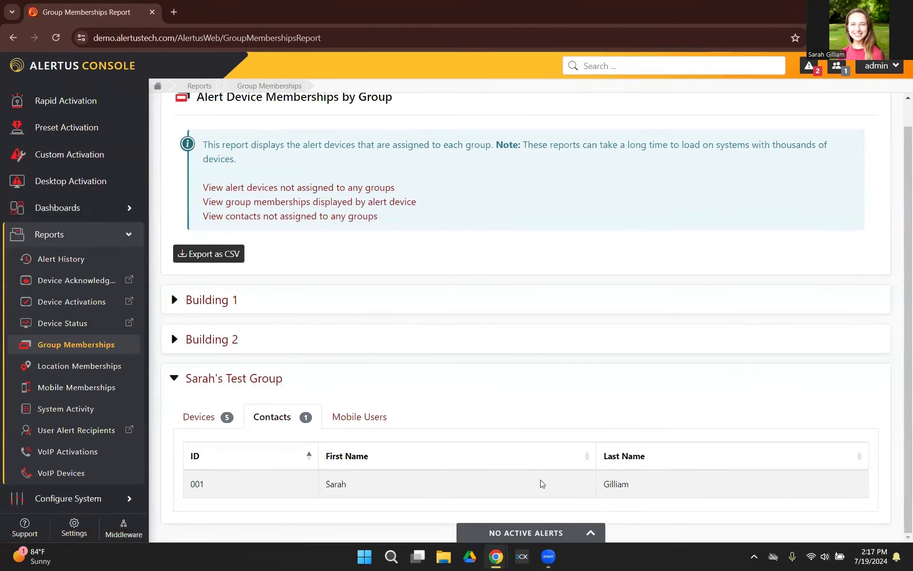
{"action": "left_click", "coordinate": [365, 424]}
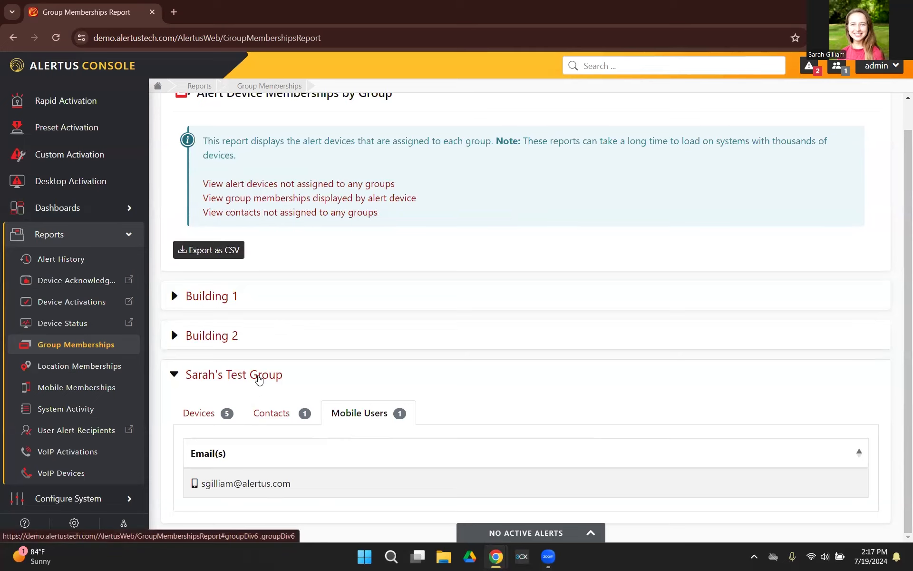
{"action": "left_click", "coordinate": [257, 377]}
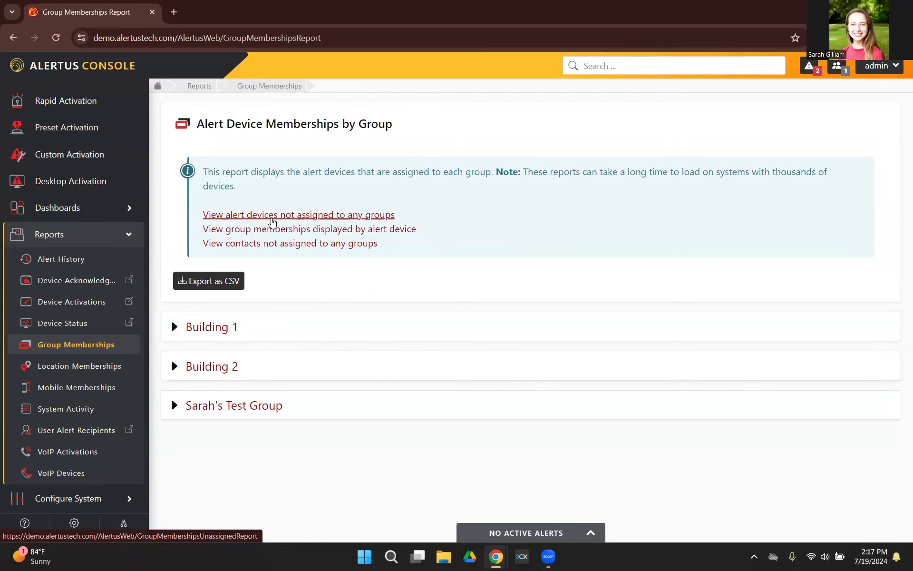
View the alert devices that are not assigned to any groups
{"action": "left_click", "coordinate": [272, 220]}
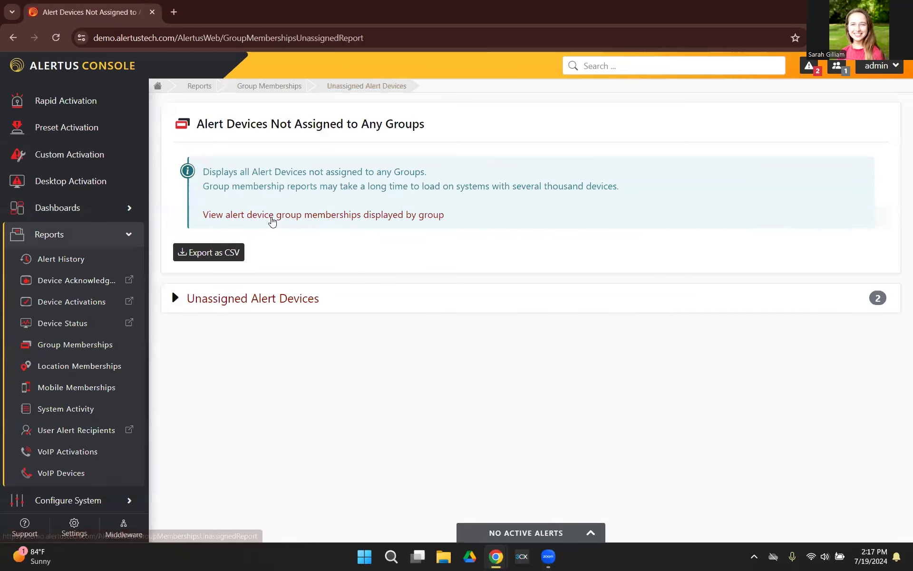
{"action": "left_click", "coordinate": [326, 300]}
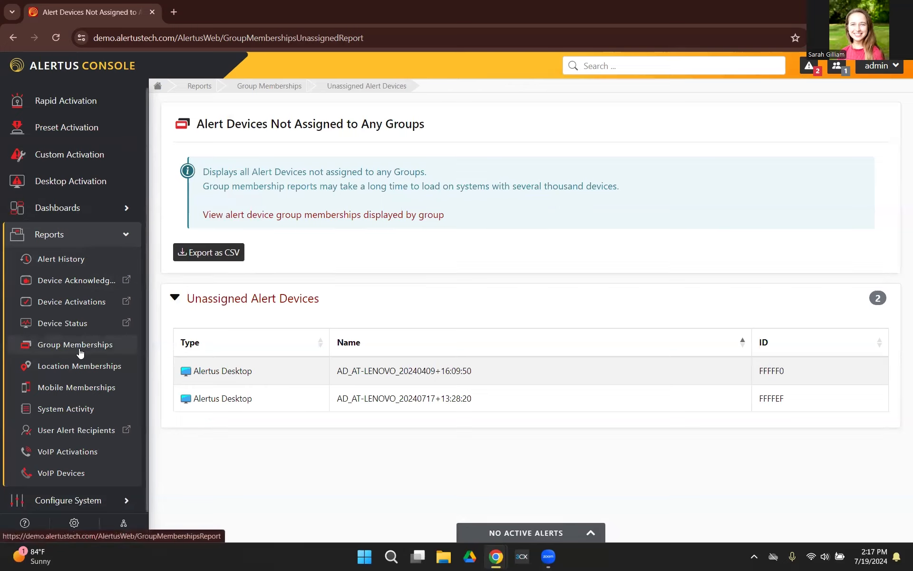
{"action": "left_click", "coordinate": [126, 237]}
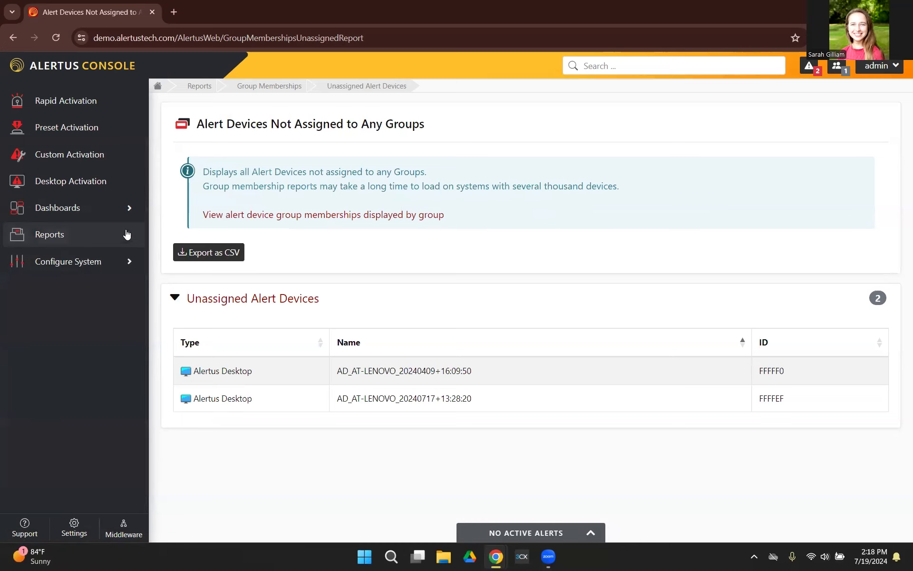
Start a custom activation using the System Test message text
{"action": "left_click", "coordinate": [107, 153]}
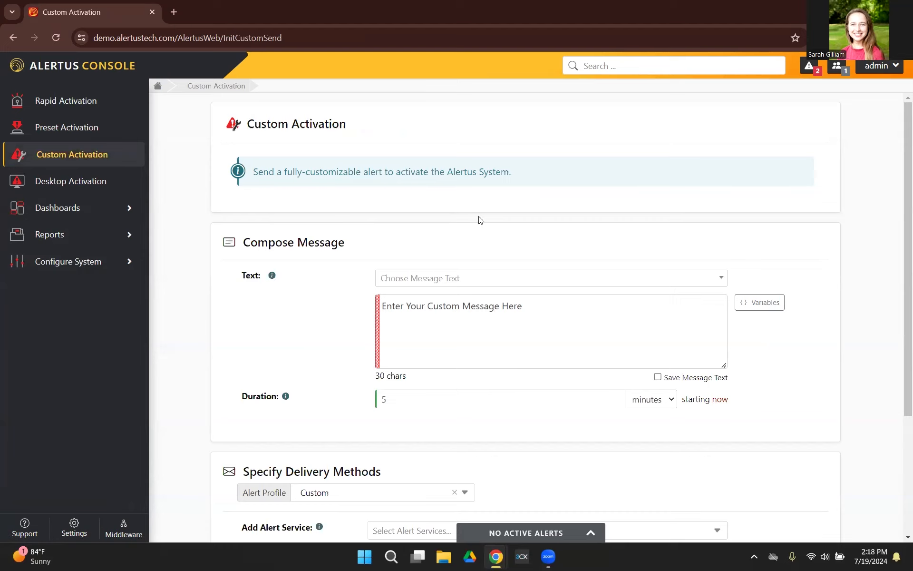
{"action": "left_click", "coordinate": [486, 279]}
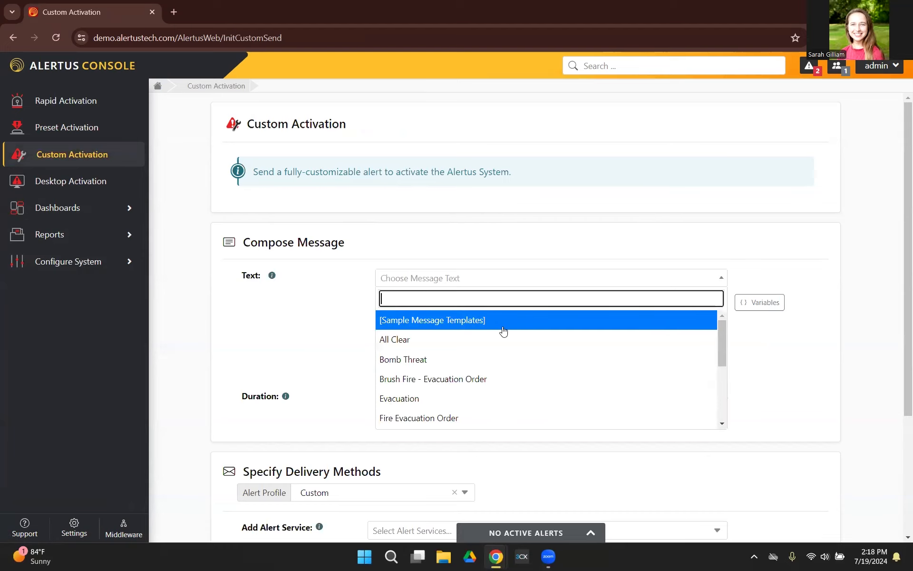
{"action": "type", "text": "test"}
{"action": "left_click", "coordinate": [468, 327]}
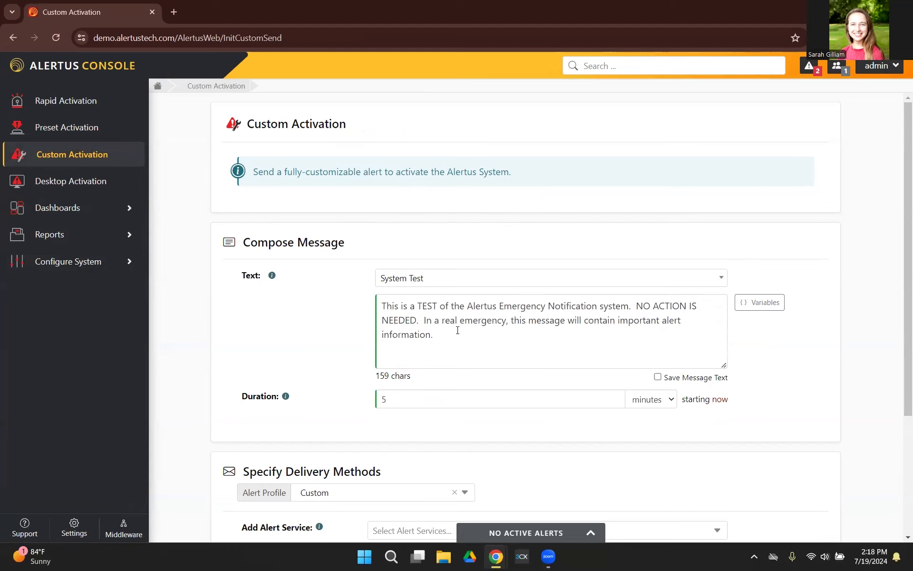
Add the Alert Beacon, Alertus Desktop - Default, Default TTS 2.0 Service and Training Test Mobile Targeted alert services to the activation
{"action": "scroll", "coordinate": [463, 328], "scroll_direction": "down", "scroll_amount": 4}
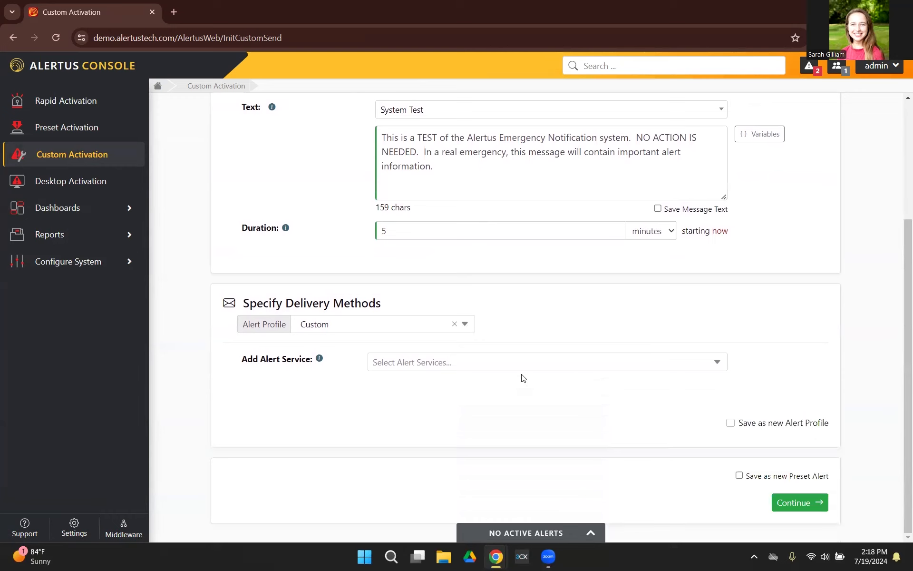
{"action": "left_click", "coordinate": [467, 362]}
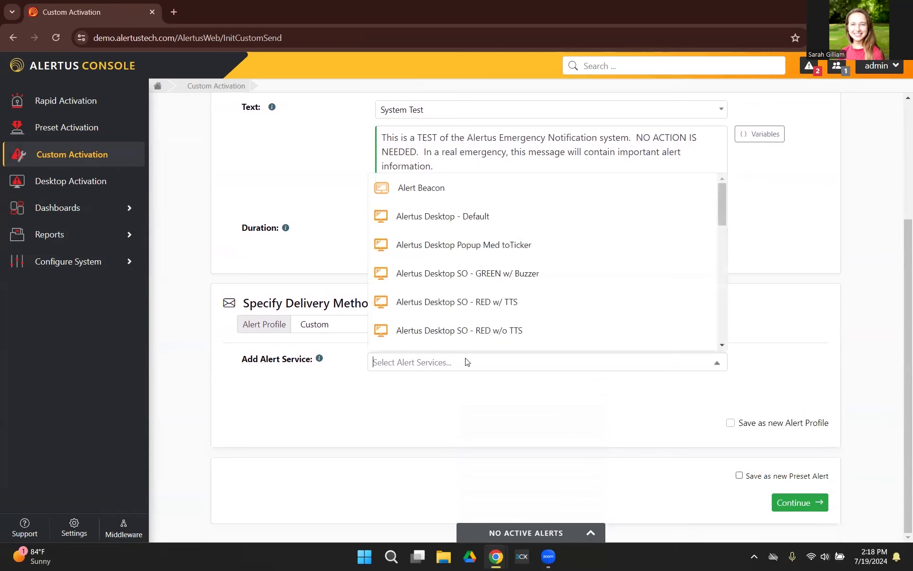
{"action": "left_click", "coordinate": [465, 191]}
{"action": "left_click", "coordinate": [464, 216]}
{"action": "scroll", "coordinate": [465, 239], "scroll_direction": "down", "scroll_amount": 8}
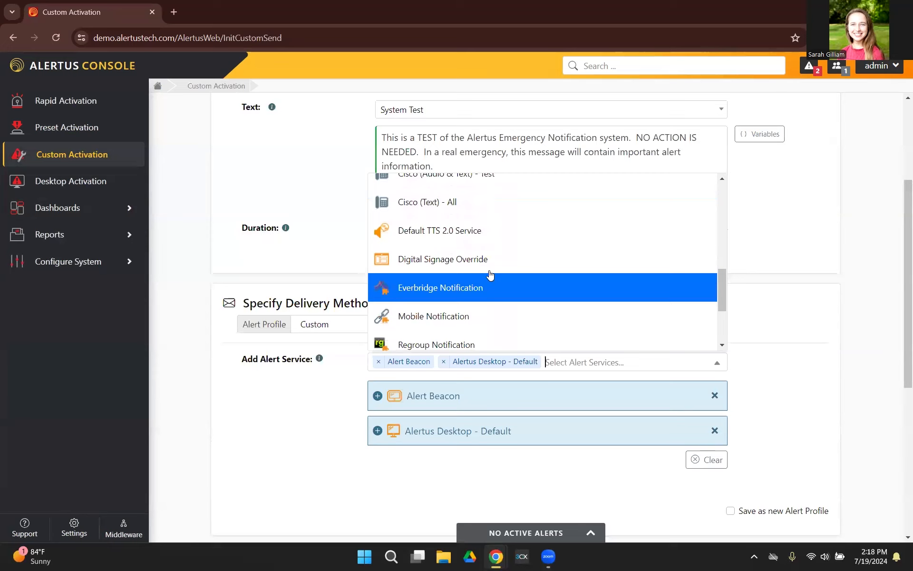
{"action": "left_click", "coordinate": [461, 234]}
{"action": "scroll", "coordinate": [473, 271], "scroll_direction": "down", "scroll_amount": 4}
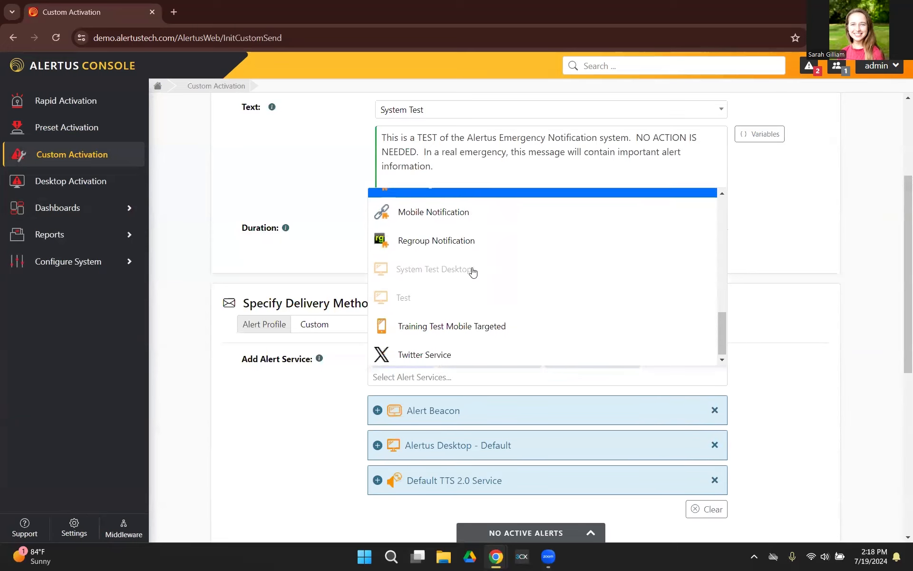
{"action": "left_click", "coordinate": [465, 323]}
{"action": "left_click", "coordinate": [354, 364]}
Choose the new test group as the recipient group of the custom activation
{"action": "scroll", "coordinate": [354, 363], "scroll_direction": "down", "scroll_amount": 3}
{"action": "scroll", "coordinate": [354, 363], "scroll_direction": "down", "scroll_amount": 5}
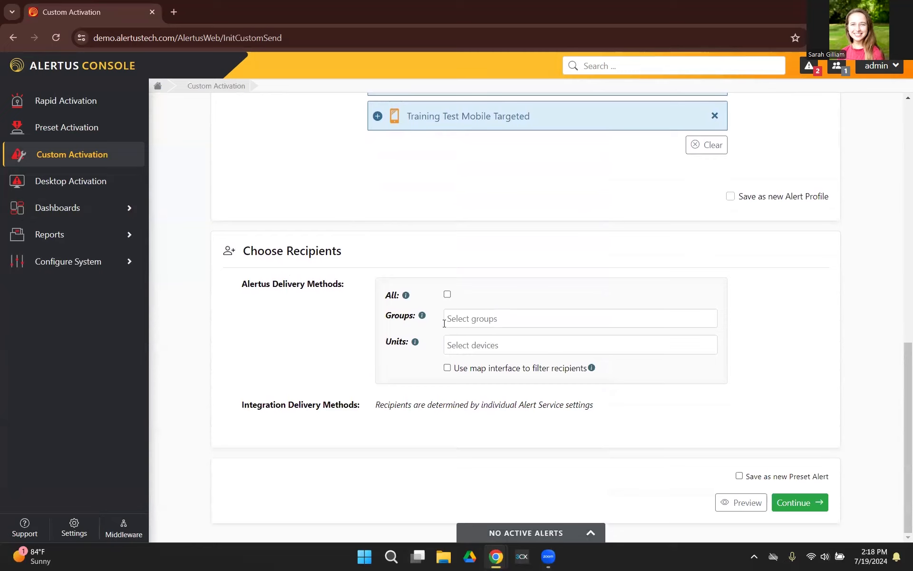
{"action": "left_click", "coordinate": [522, 319]}
{"action": "left_click", "coordinate": [504, 379]}
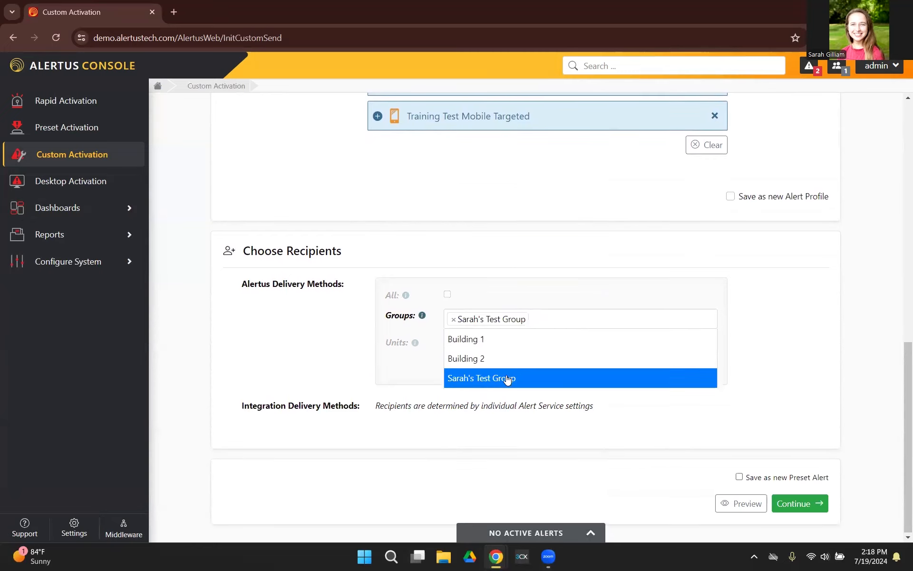
{"action": "left_click", "coordinate": [327, 356]}
Try adding Building 1 and Building 2 as further recipient groups, and remove both again
{"action": "left_click", "coordinate": [579, 346]}
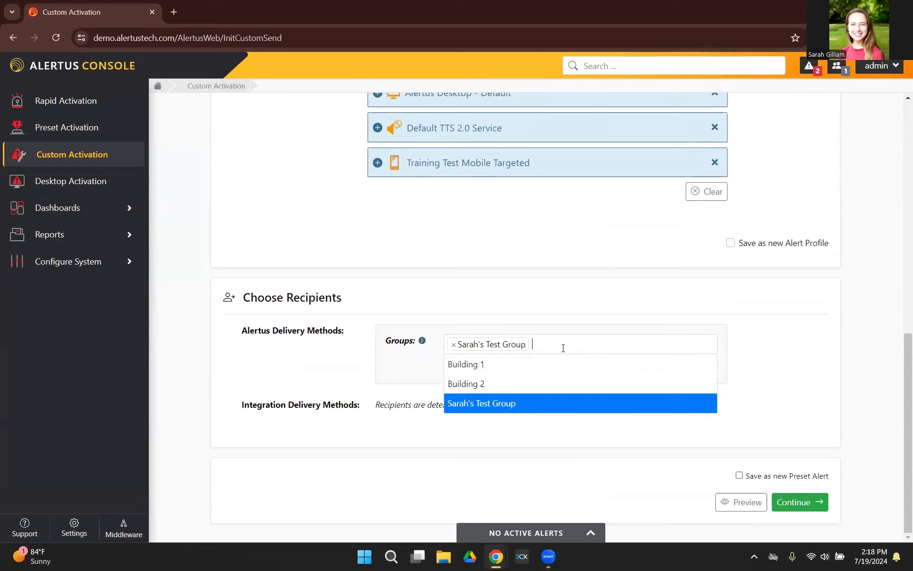
{"action": "left_click", "coordinate": [503, 365]}
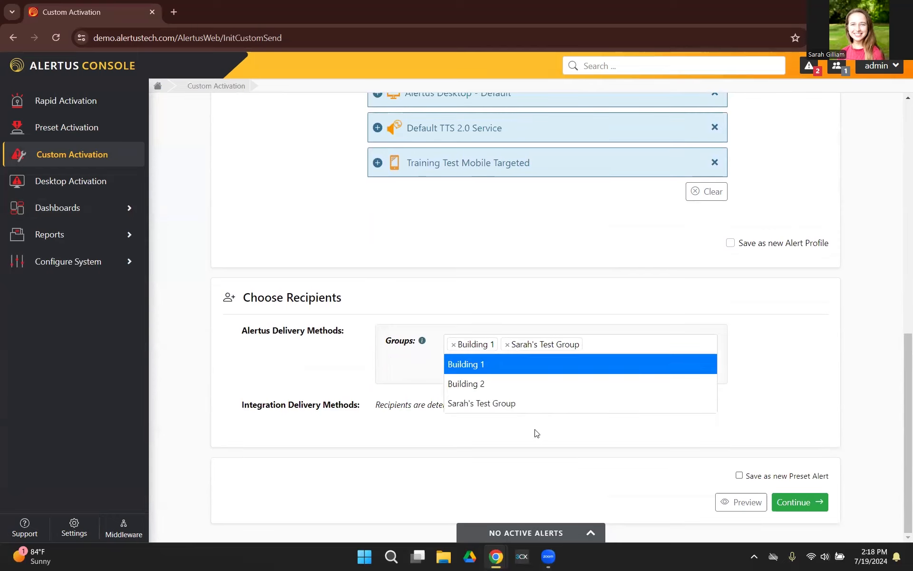
{"action": "left_click", "coordinate": [485, 385]}
{"action": "left_click", "coordinate": [453, 349]}
{"action": "left_click", "coordinate": [452, 347]}
{"action": "left_click", "coordinate": [812, 377]}
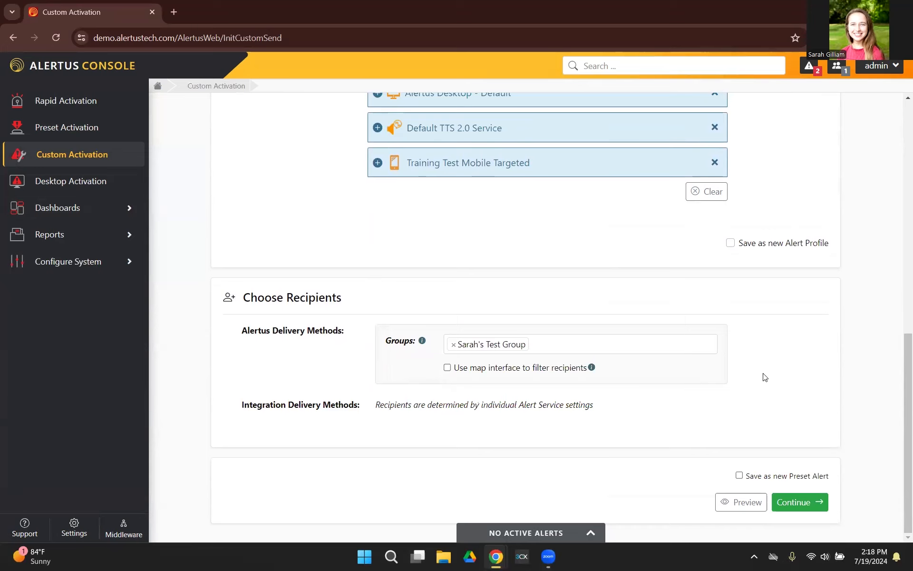
Review the activation's message, recipients and device summary, and send the alert
{"action": "left_click", "coordinate": [803, 507]}
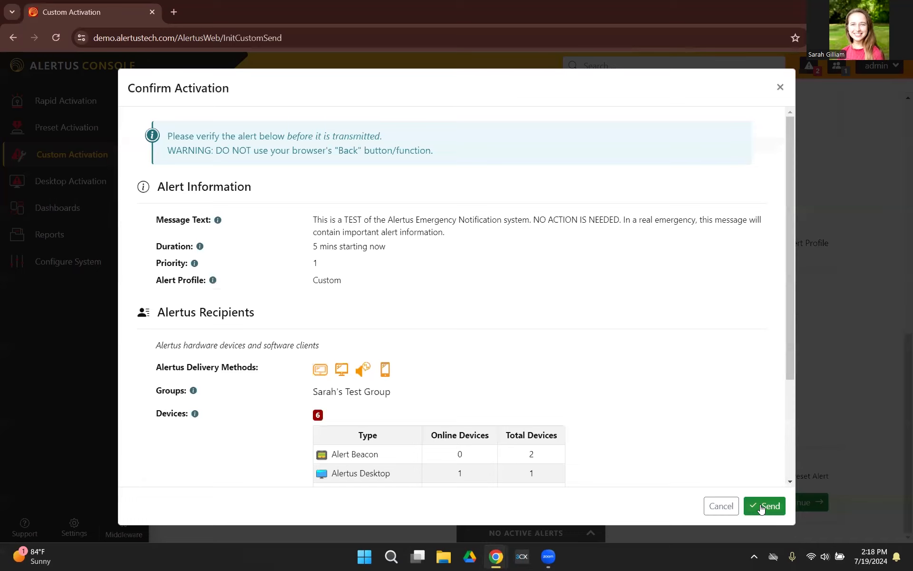
{"action": "scroll", "coordinate": [662, 467], "scroll_direction": "down", "scroll_amount": 3}
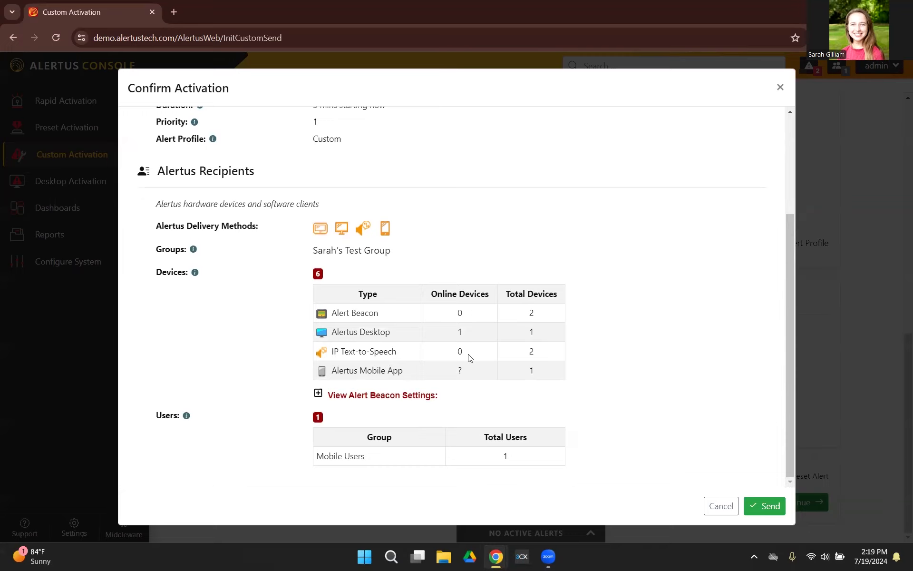
{"action": "left_click", "coordinate": [769, 506]}
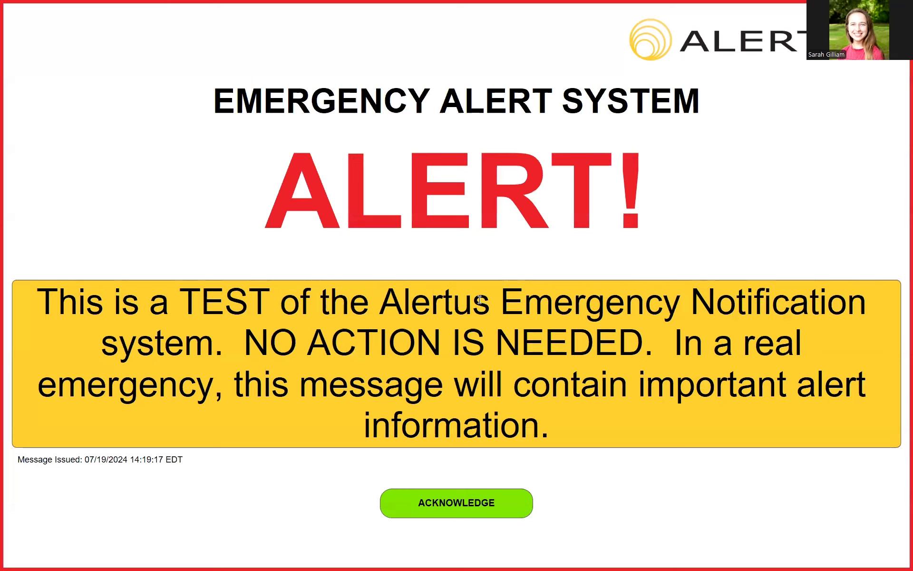
Acknowledge the full-screen desktop alert and cancel the active test alert
{"action": "left_click", "coordinate": [461, 502]}
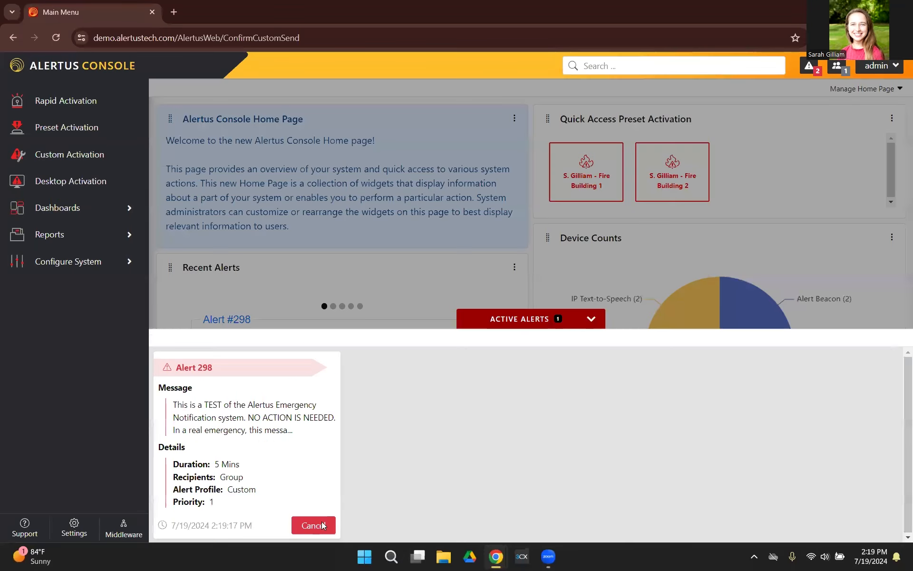
{"action": "left_click", "coordinate": [322, 525]}
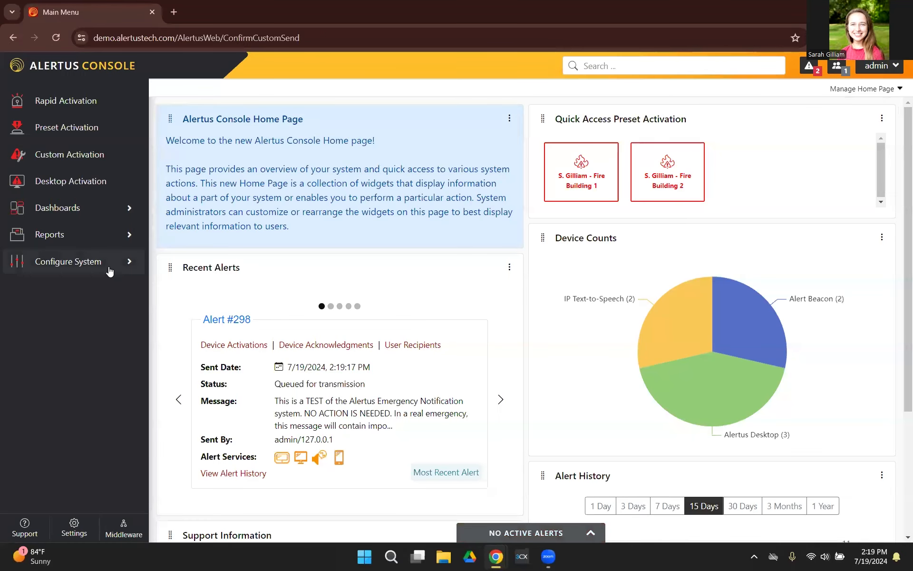
Open the Configure Groups page and view the list of defined groups
{"action": "left_click", "coordinate": [109, 269]}
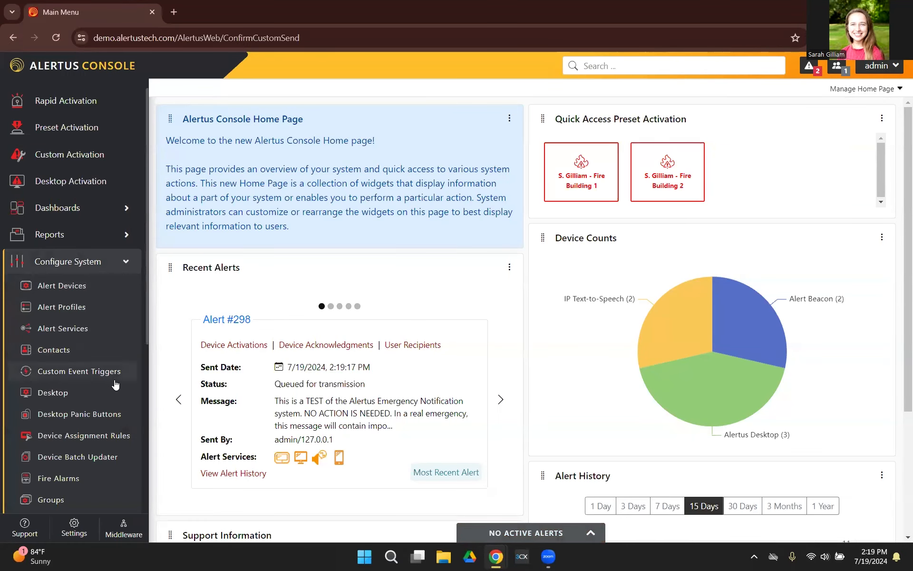
{"action": "left_click", "coordinate": [72, 500]}
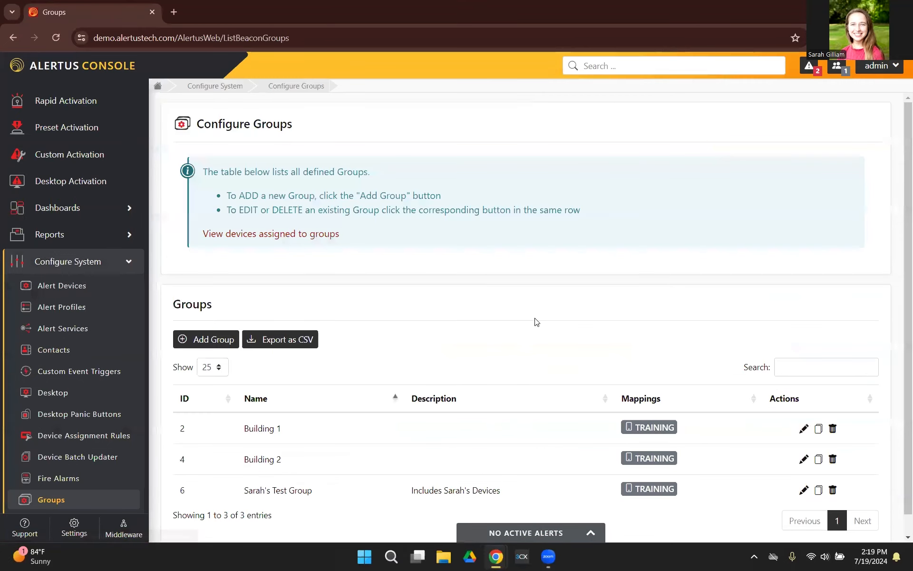
{"action": "scroll", "coordinate": [535, 321], "scroll_direction": "down", "scroll_amount": 1}
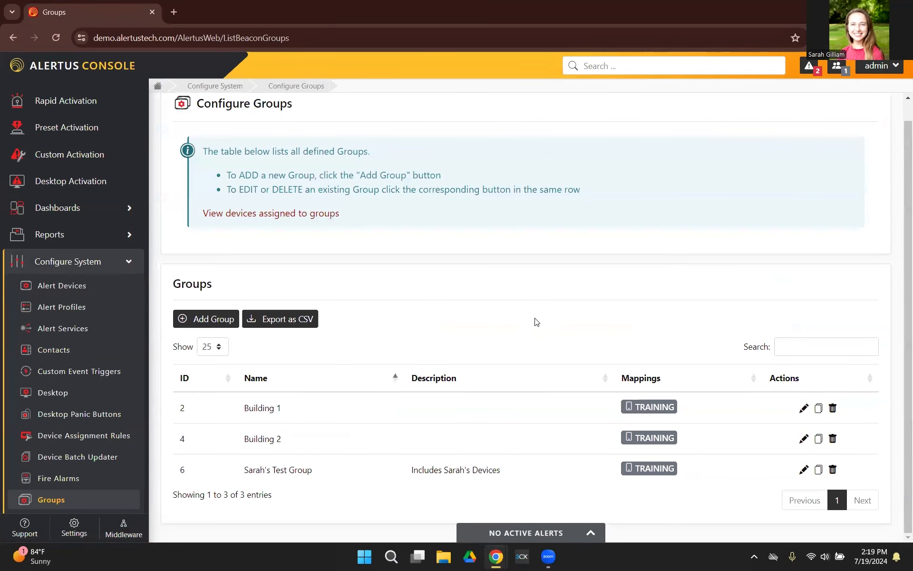